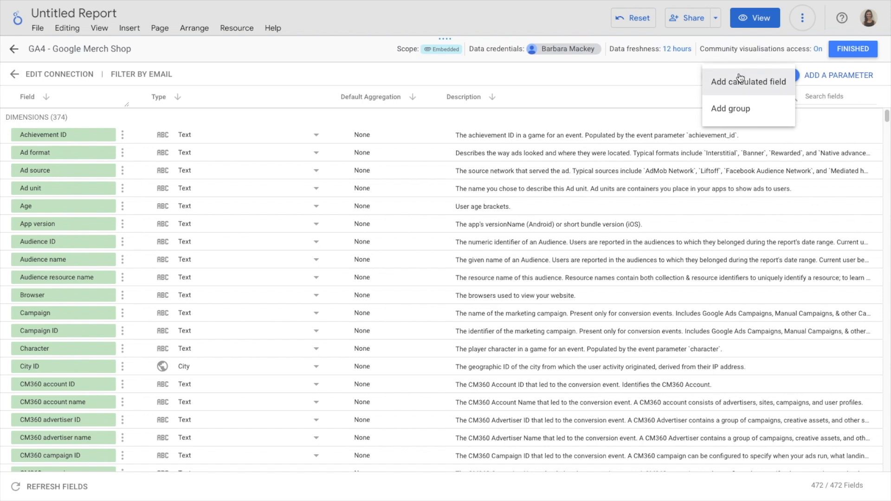
Step: Add a calculated field and start an IF formula whose condition is Landing page = 'Stationery'
left_click(771, 86)
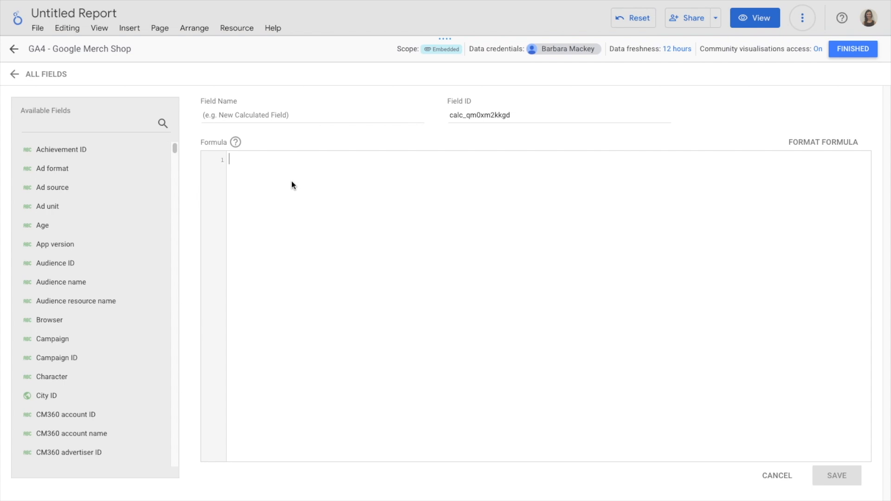
type("IF")
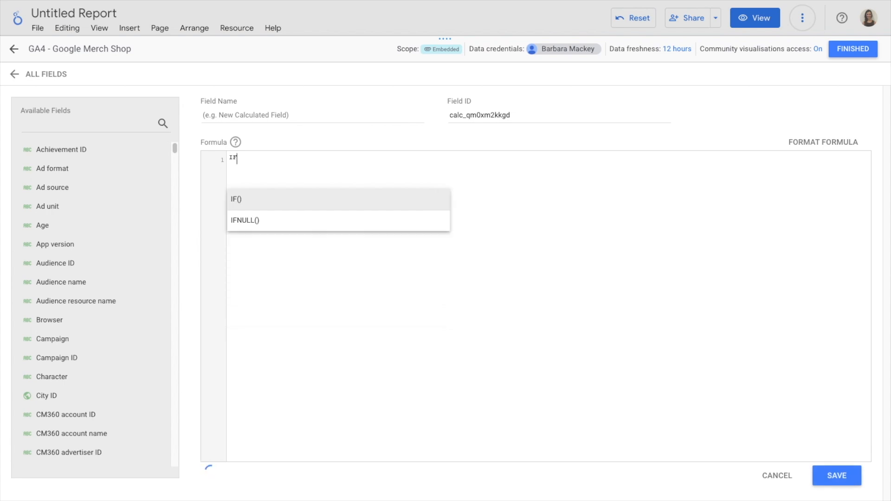
key("Return")
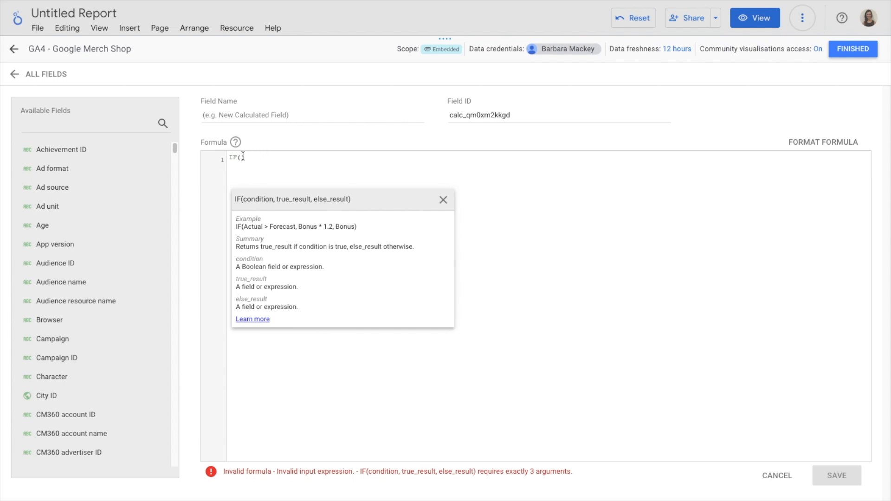
type("land")
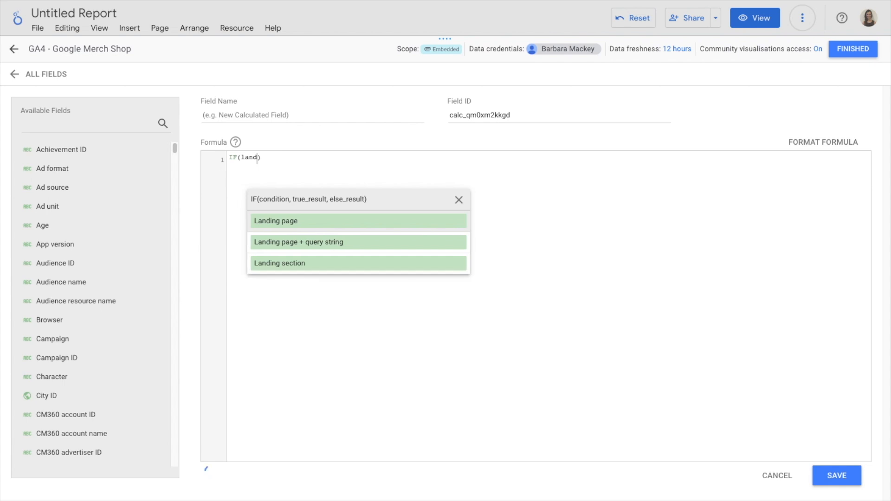
left_click(266, 220)
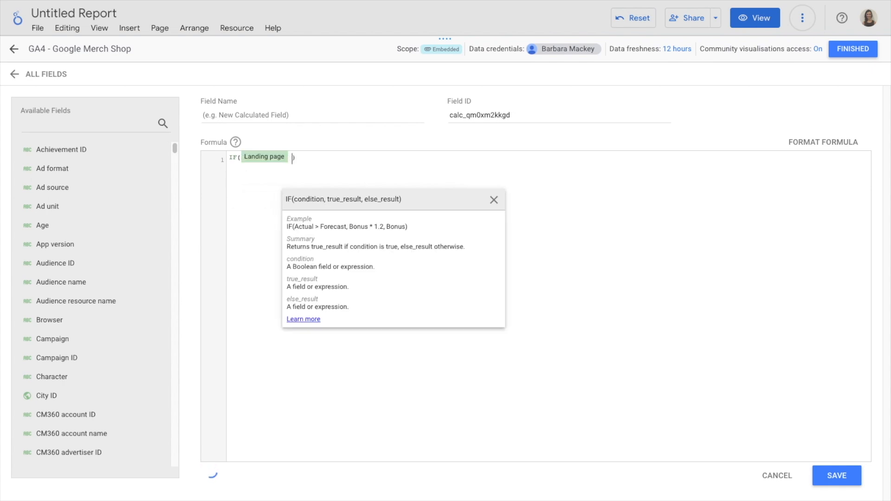
type("= ")
type("'")
type("Stat")
type("ionery")
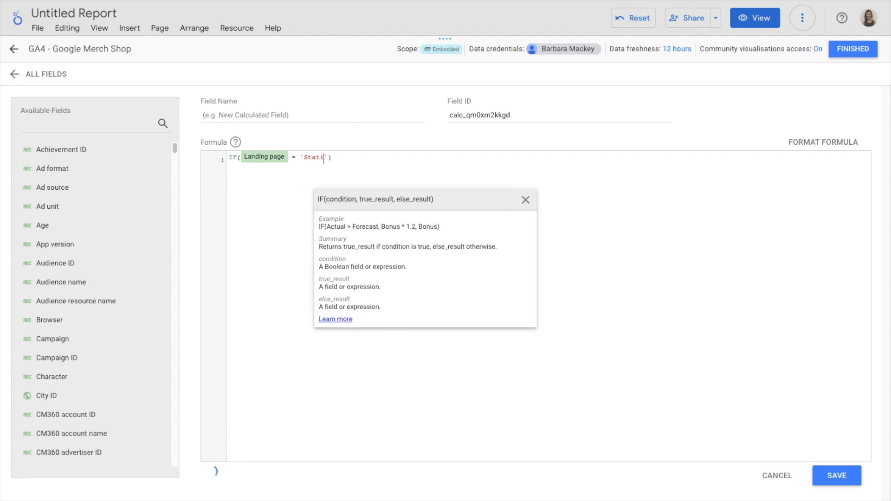
type("'")
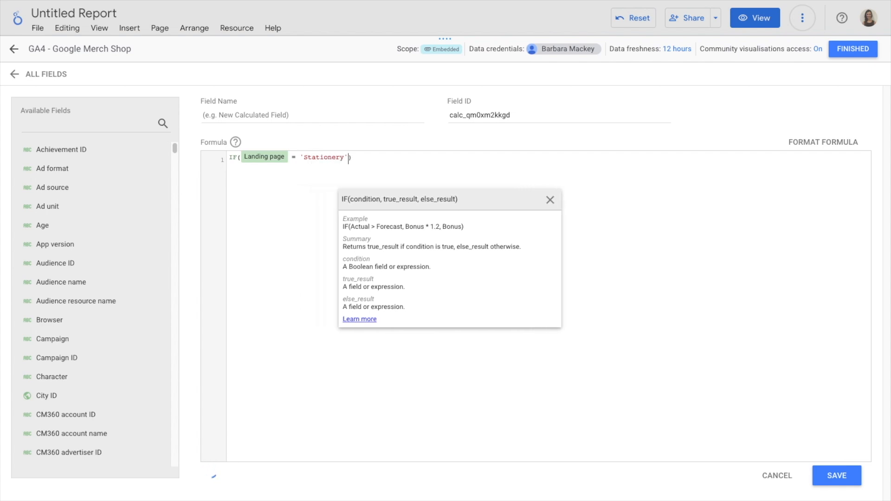
type(", ")
type("'")
type("Statio")
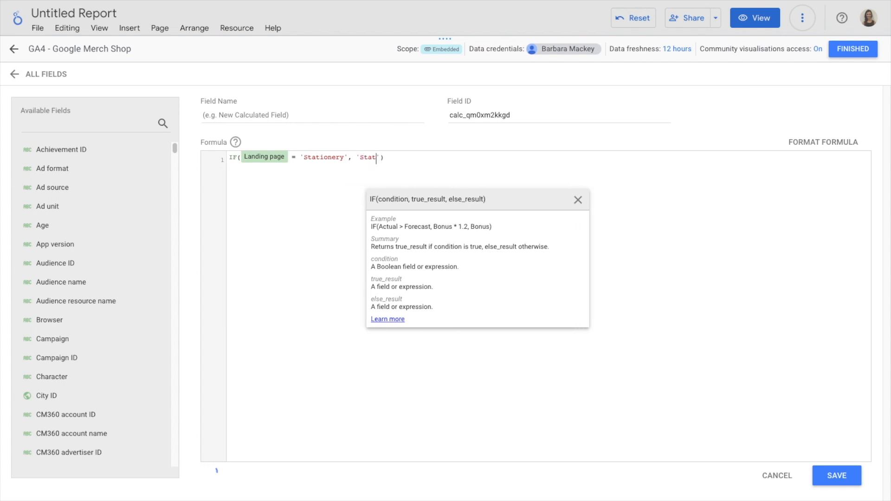
type("nery")
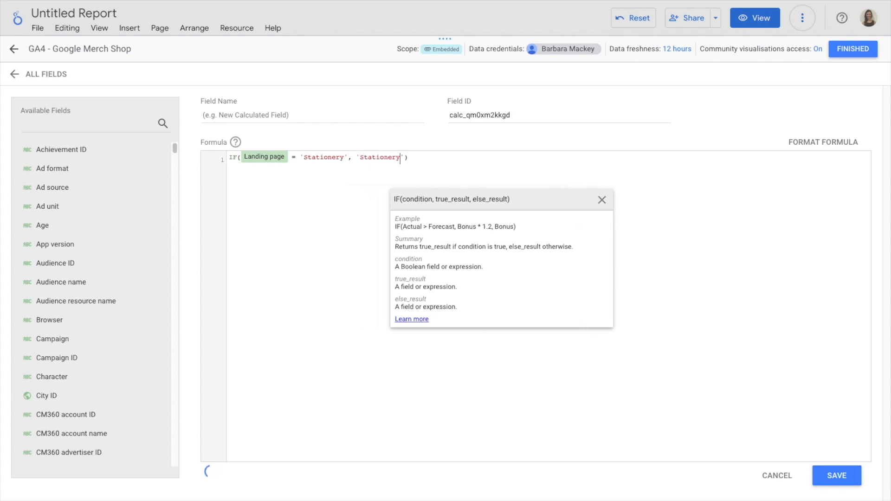
type("', ")
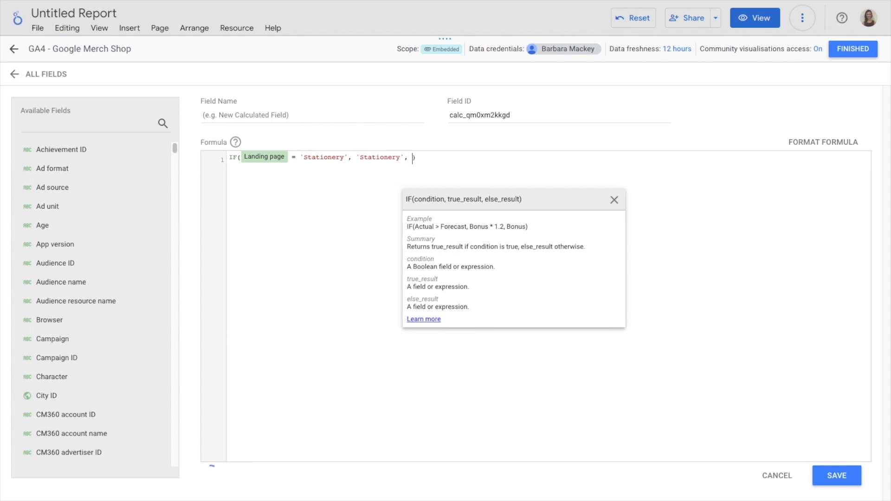
type("'Othe")
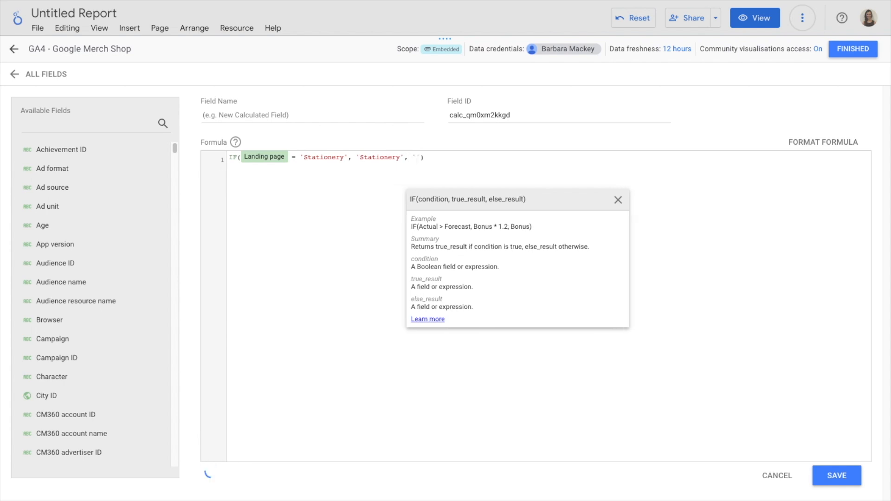
type("r")
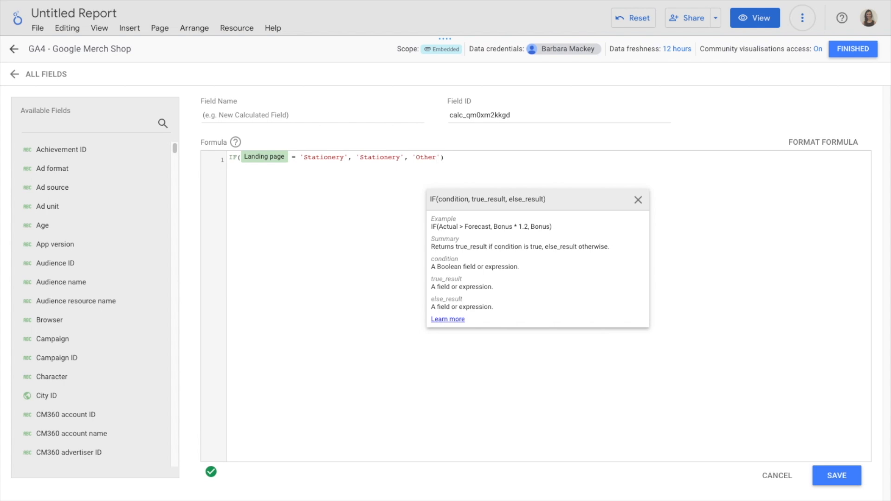
Step: Replace the formula with a CASE statement and begin a WHEN condition on the Landing page field
left_click_drag(467, 157, 210, 158)
type("CASE")
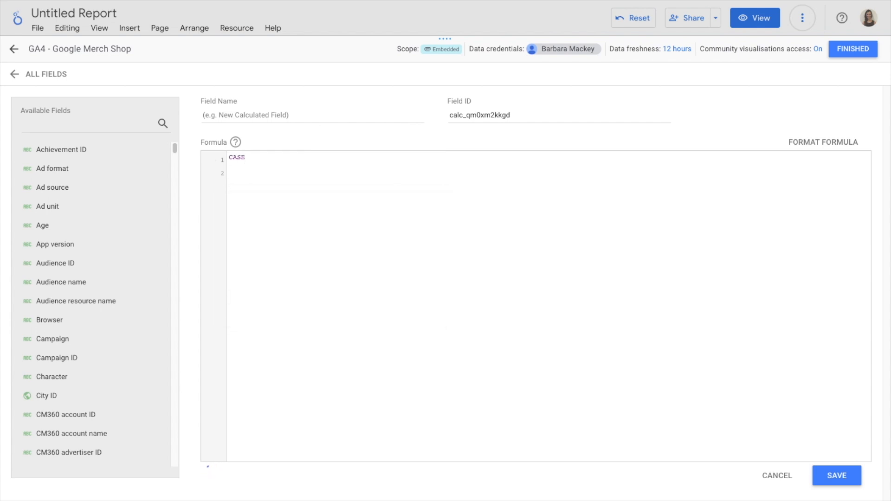
type("WHEN")
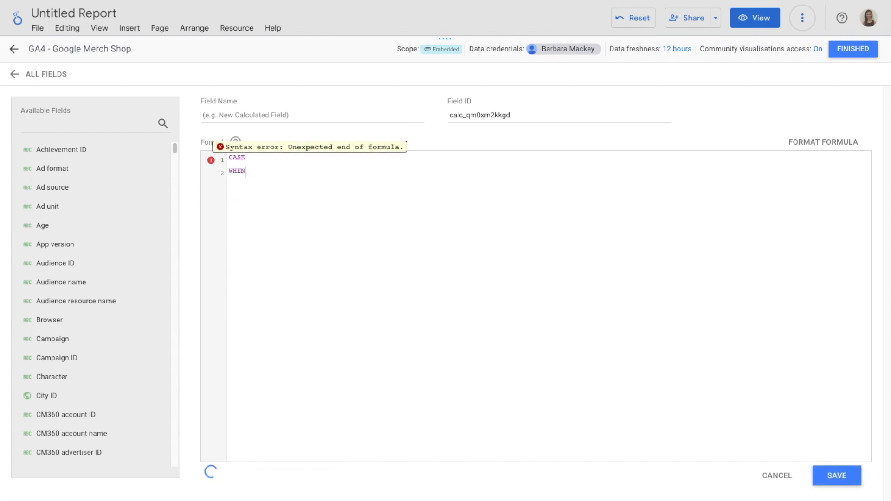
type(" 1anding")
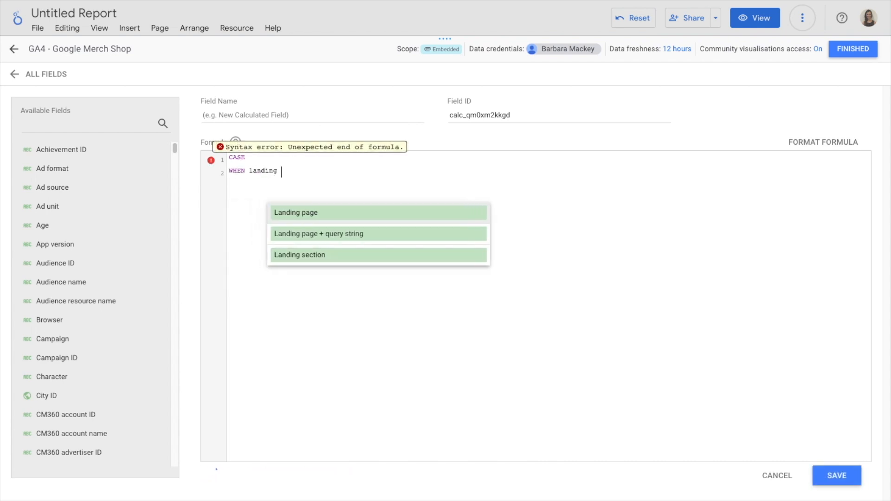
key("Return")
type("=")
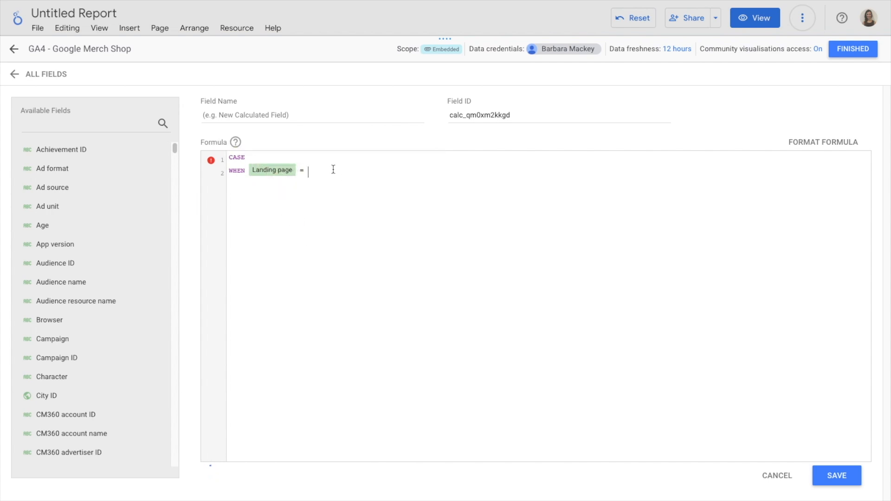
type(" 'Stationery' THEN '")
Step: Complete the first branch as WHEN Landing page = 'Stationery' THEN 'Stationery'
double_click(339, 171)
key("ctrl+c")
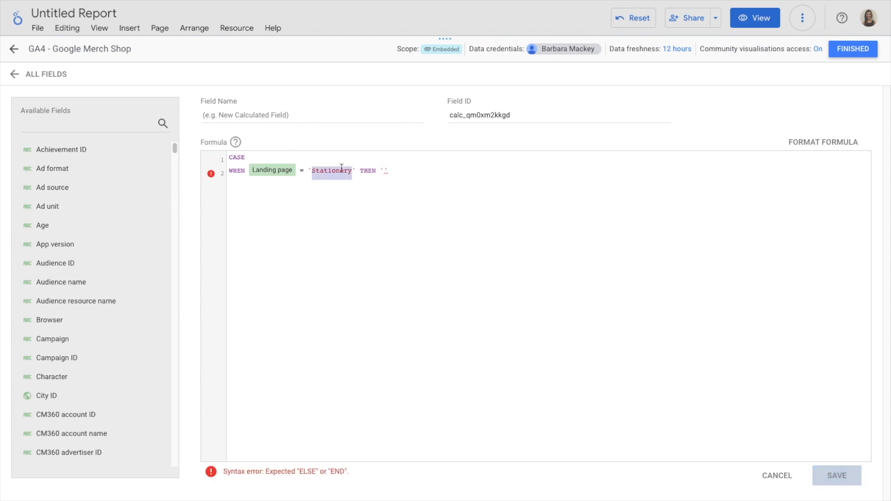
left_click(384, 171)
key("ctrl+v")
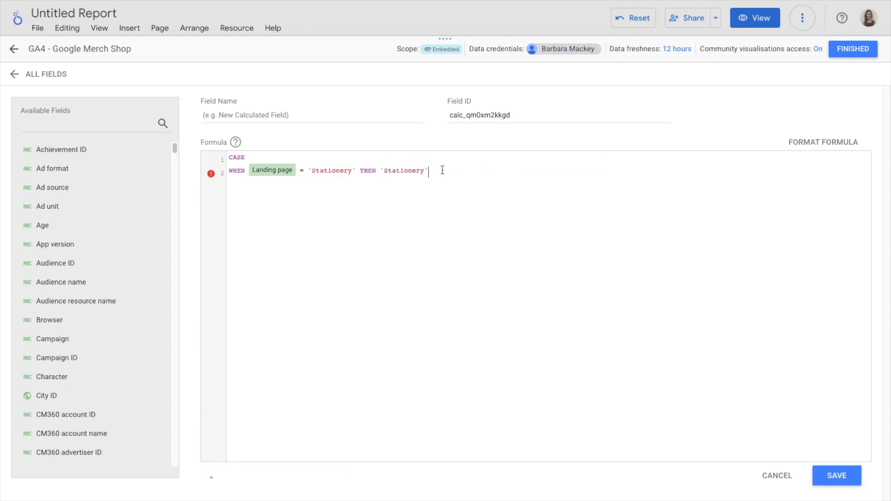
Step: Add a second WHEN branch testing whether Landing page equals 'Apparel'
left_click_drag(443, 170, 226, 174)
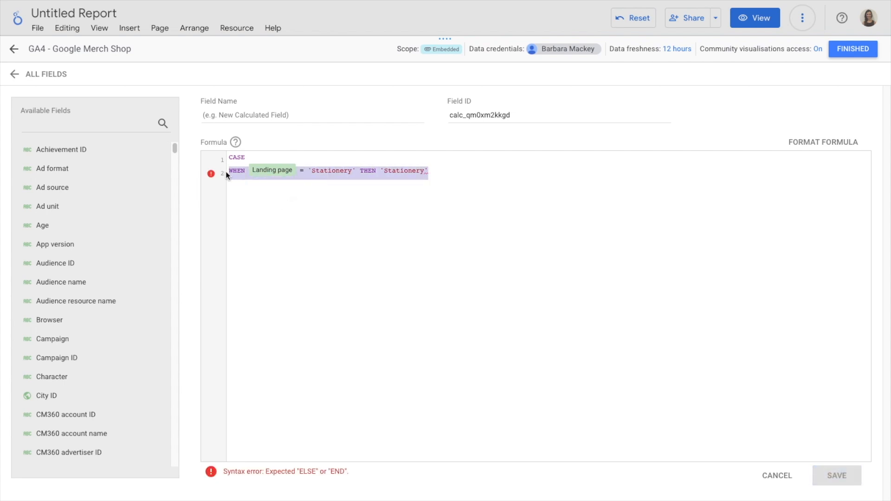
left_click(457, 173)
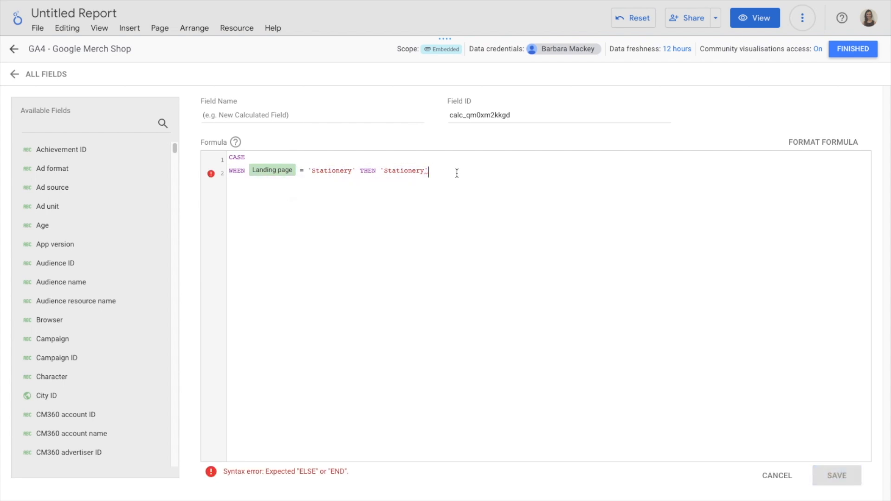
key("Return")
type("WHEN 1")
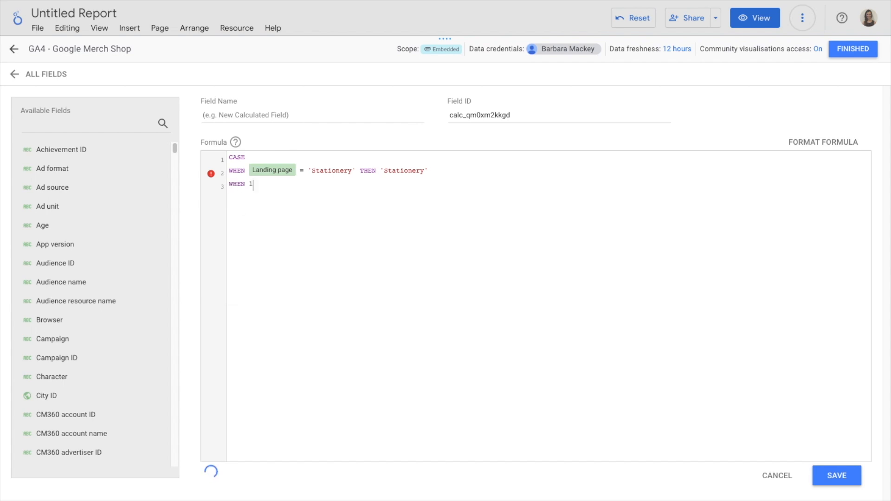
type("anding")
key("Return")
type("=")
type(" '")
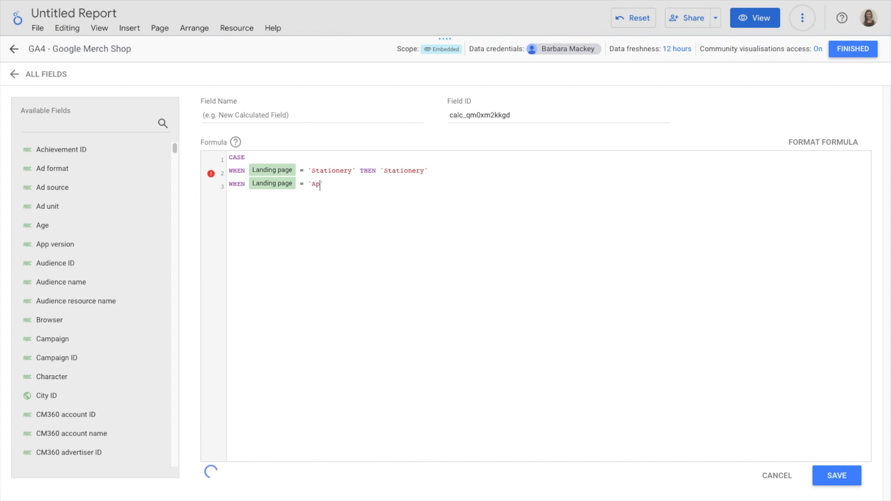
type("Apparel' THEN 'Apparel")
Step: Finish the second branch with THEN 'Apparel' and start a new line
key("Return")
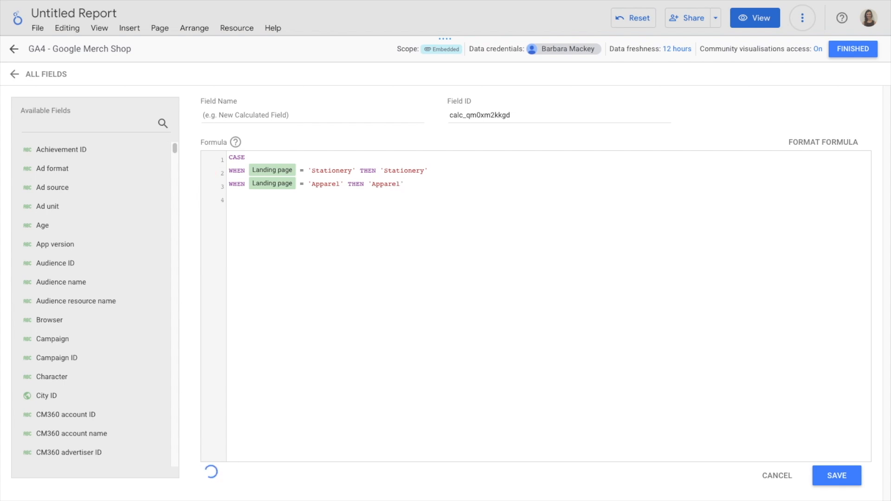
Step: Add a third branch WHEN Landing page = 'Lifestyle' THEN 'Lifestyle'
type("WHEN landing")
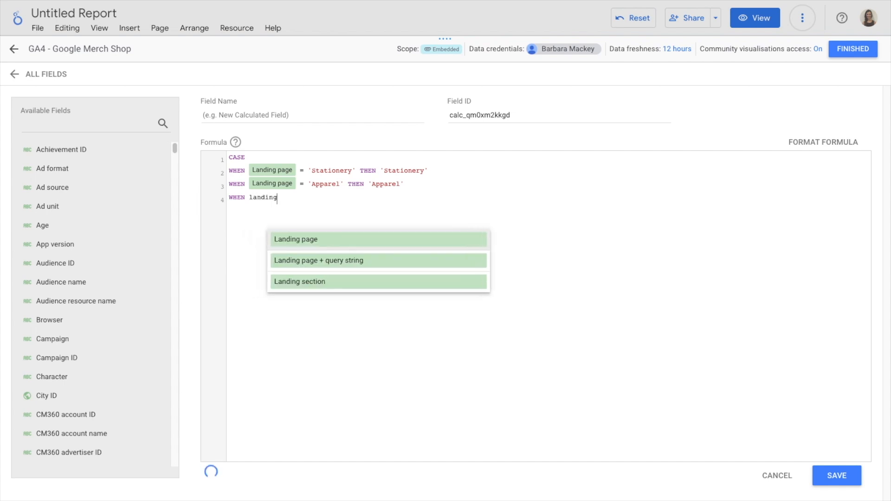
key("Return")
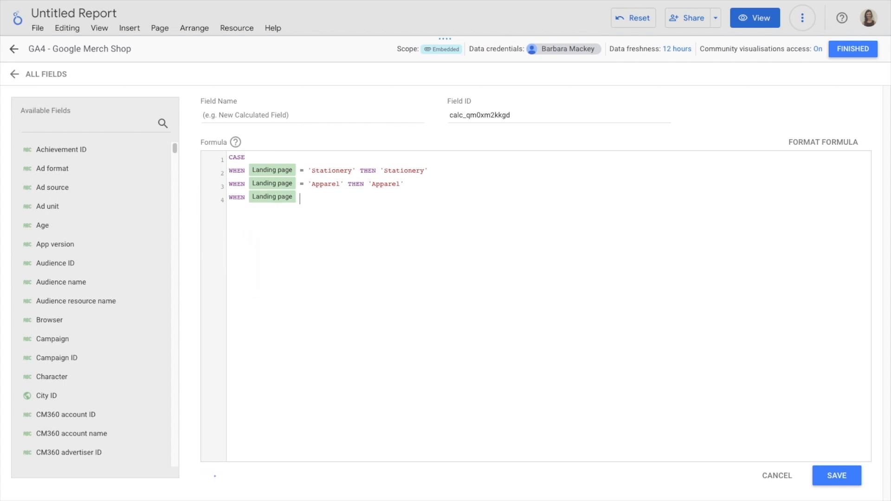
type("= 'Lifestyl")
type("e' THEN ")
type("'")
type("Li")
type("festyl")
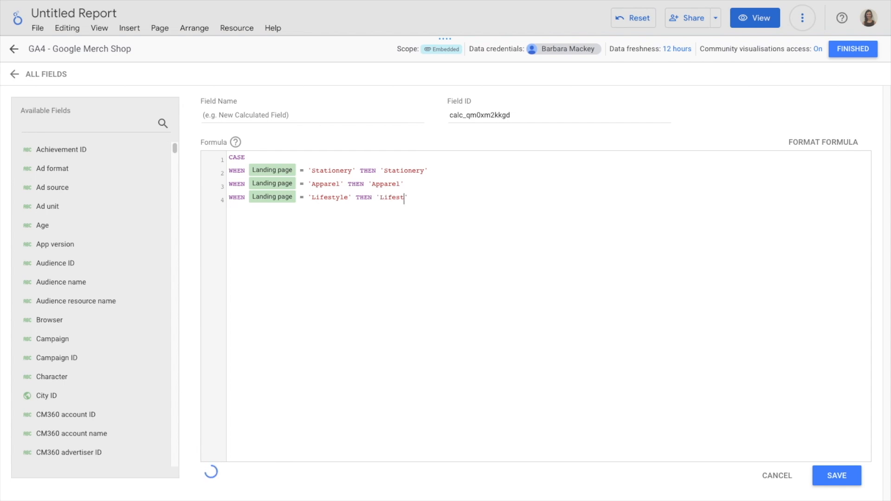
type("e")
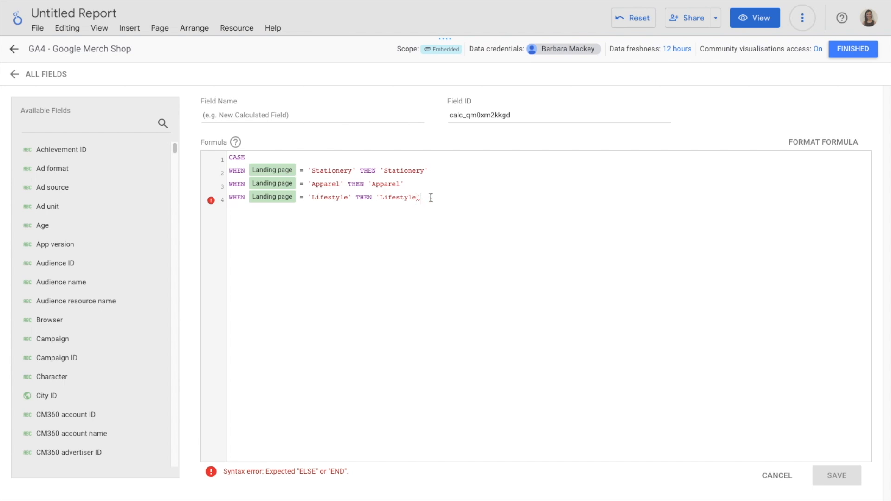
key("Return")
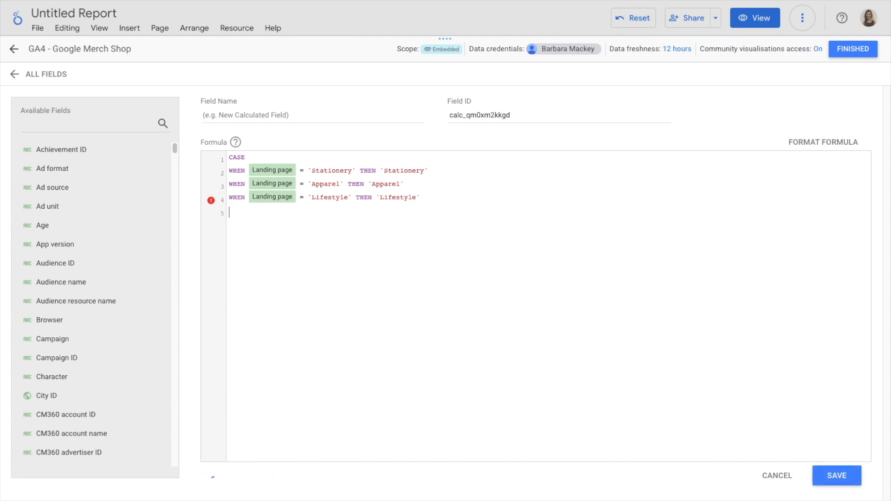
Step: Close the CASE statement with ELSE 'Other' and END
type("ELSE")
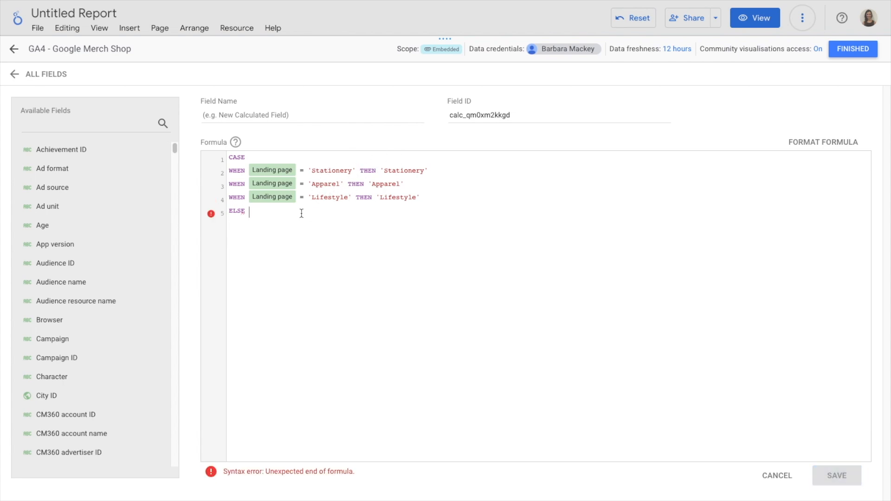
type("'Other")
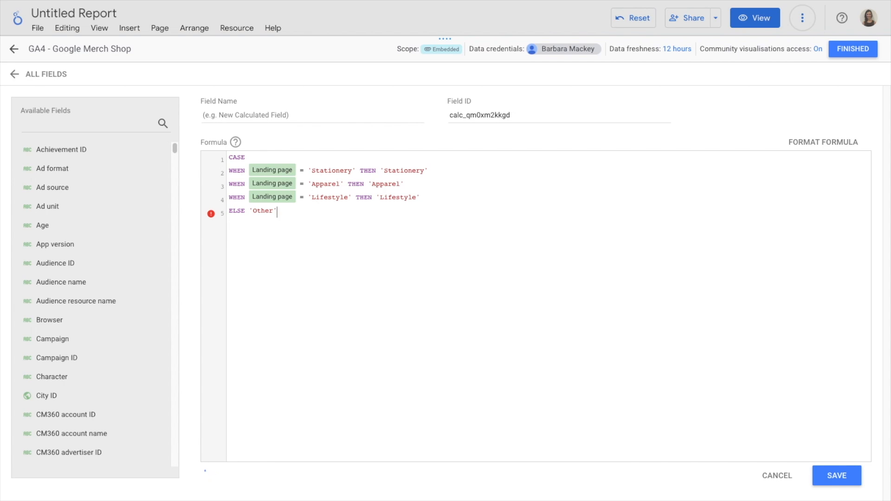
key("Return")
type("END")
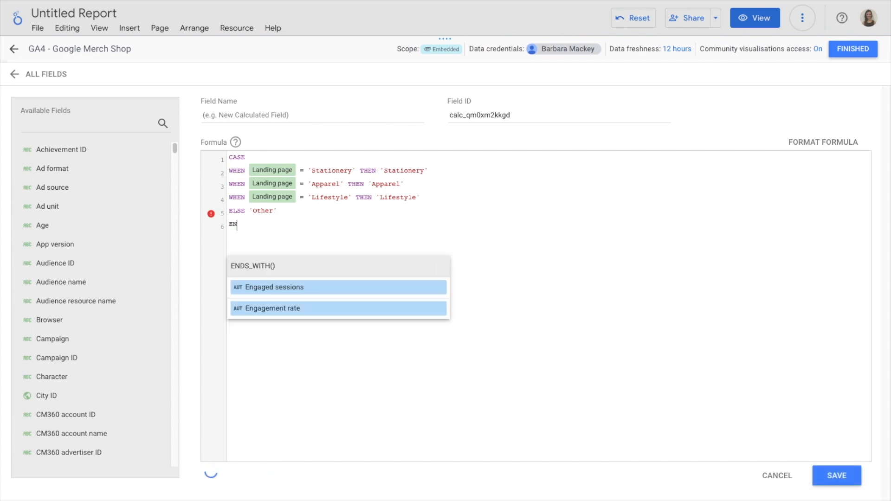
left_click(348, 217)
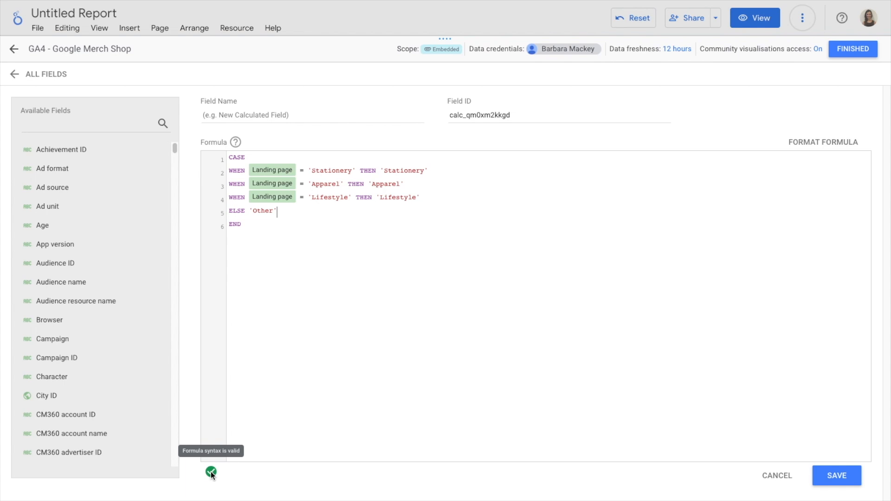
Step: Name the calculated field Landing section v2
left_click(271, 115)
type("LA")
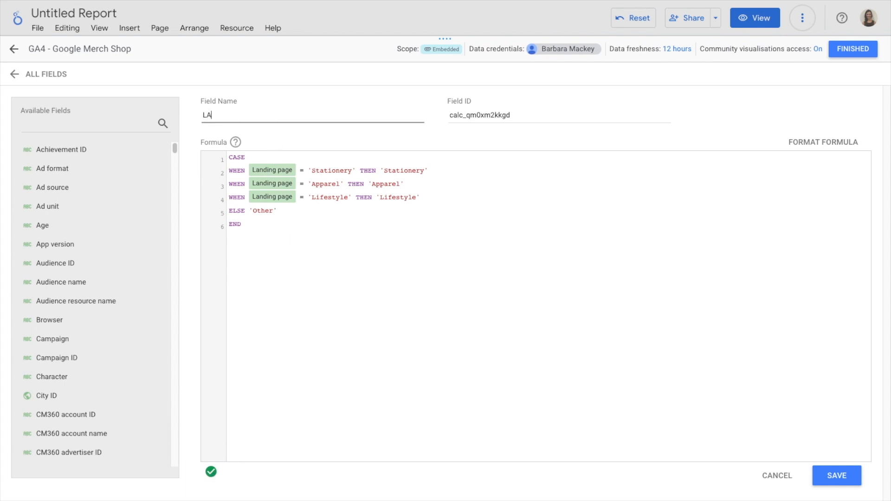
type("NDING SECT")
key("ctrl+a")
type("Landing set")
key("BackSpace")
type("ction v2")
Step: Insert a blank line after the Stationery branch of the formula
left_click(443, 170)
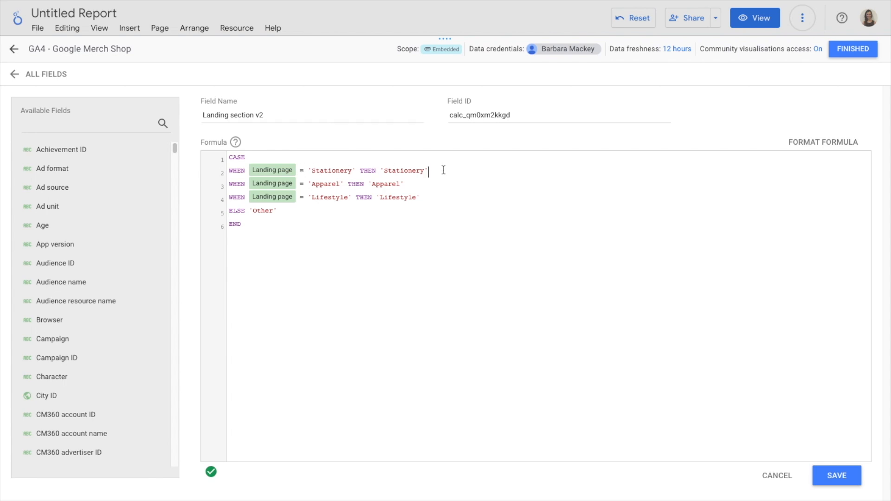
key("Return")
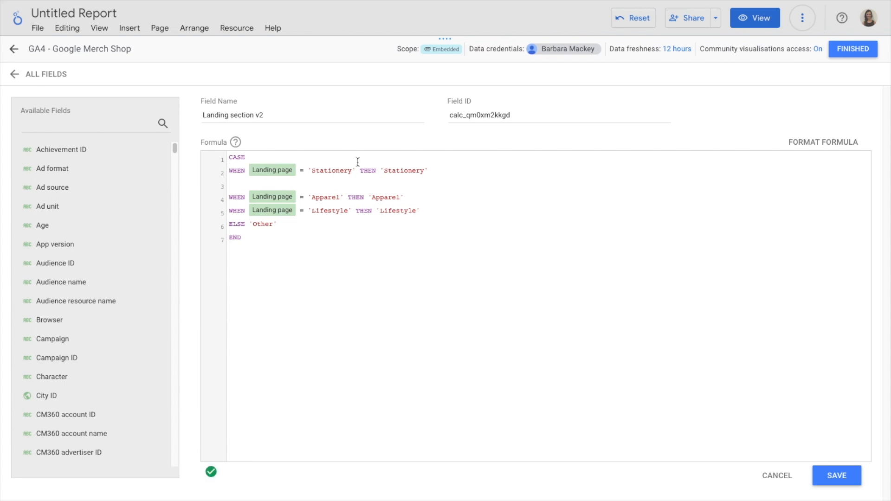
Step: Duplicate the Stationery WHEN branch onto the blank line below it
key("shift+Down")
key("shift+Left")
key("ctrl+c")
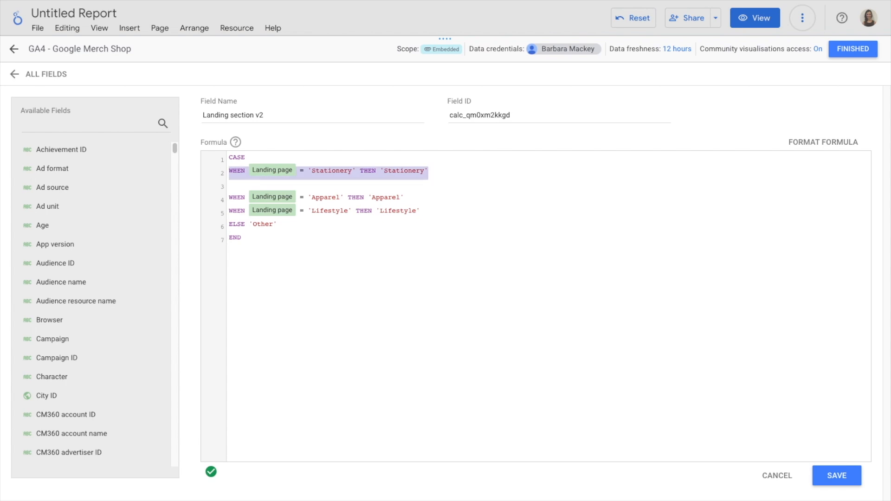
key("Right")
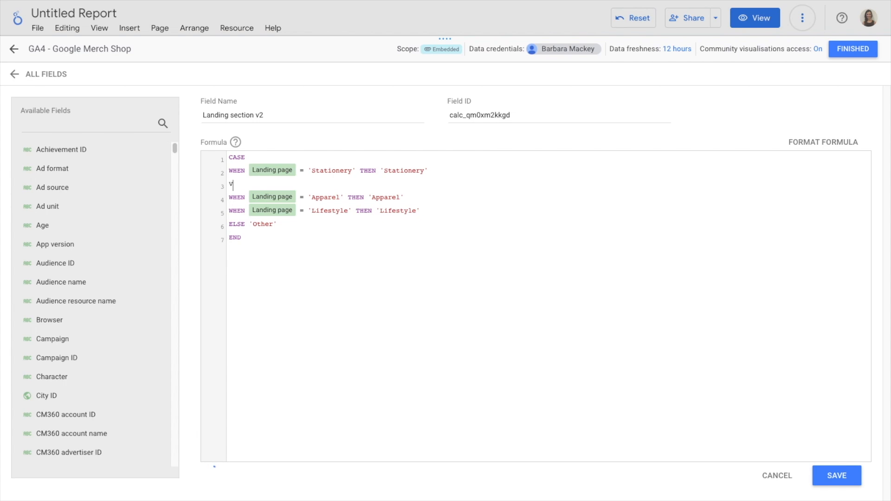
key("ctrl+v")
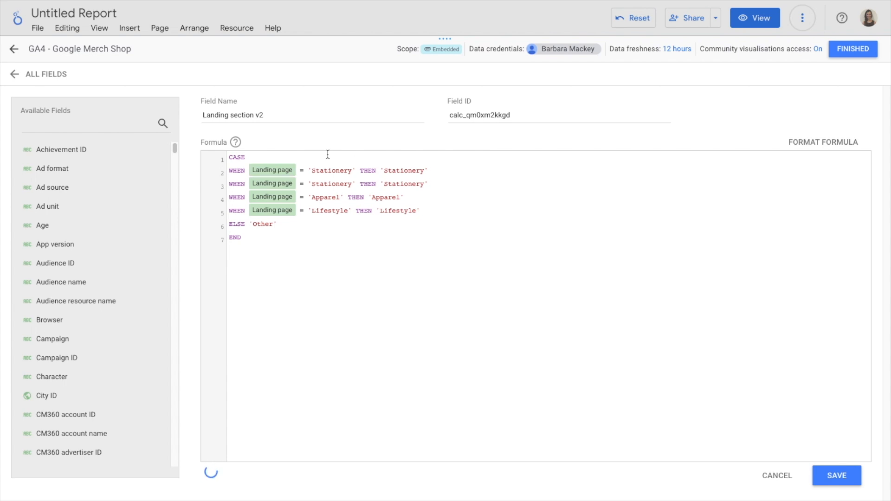
Step: Turn the duplicated Stationery condition into a REGEXP_MATCH call on Landing page, replacing the equals sign with a comma
left_click(247, 187)
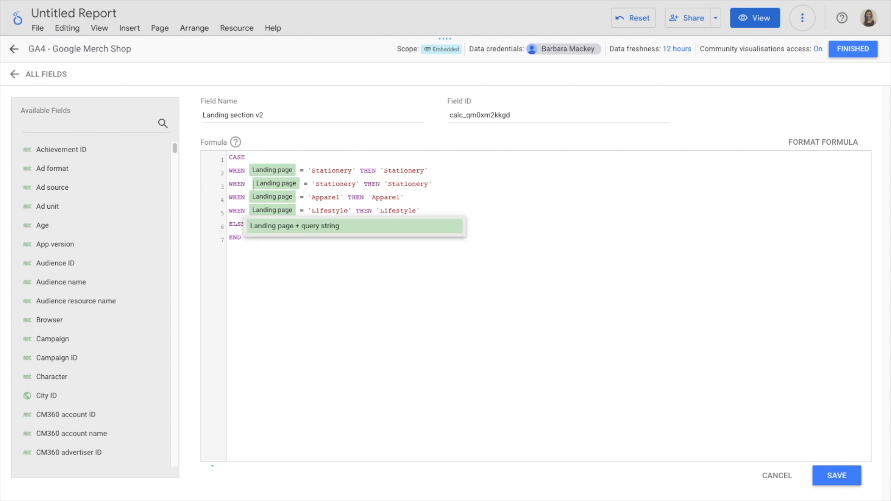
type("REGEX")
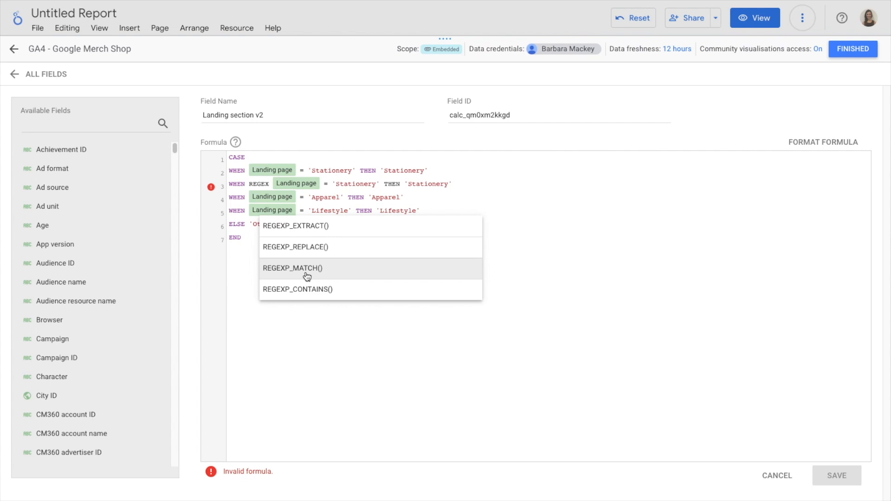
left_click(332, 269)
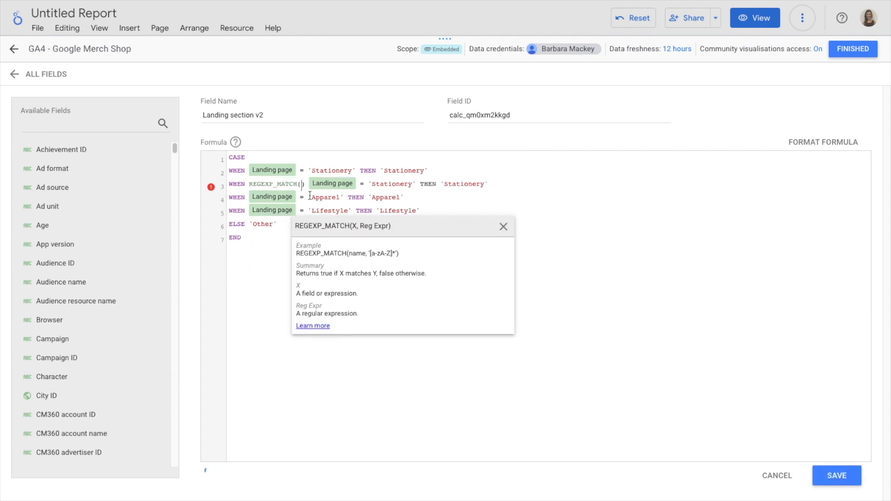
key("Right")
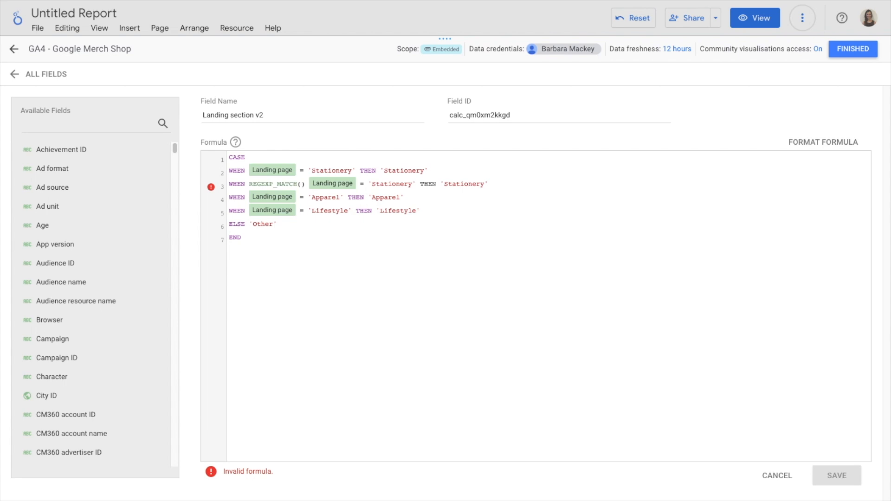
key("BackSpace")
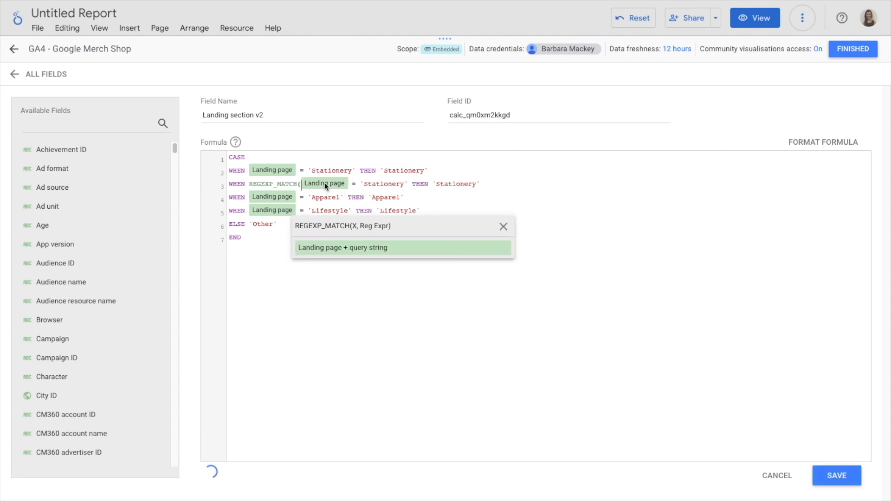
double_click(351, 183)
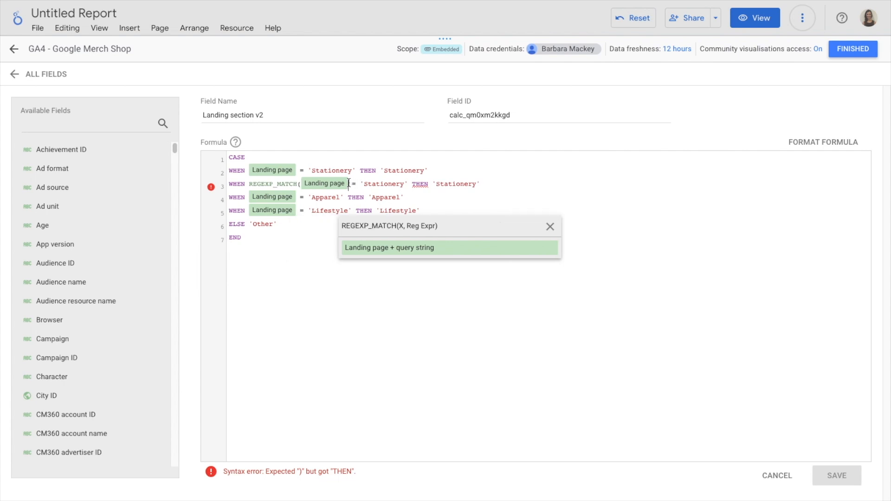
type(",")
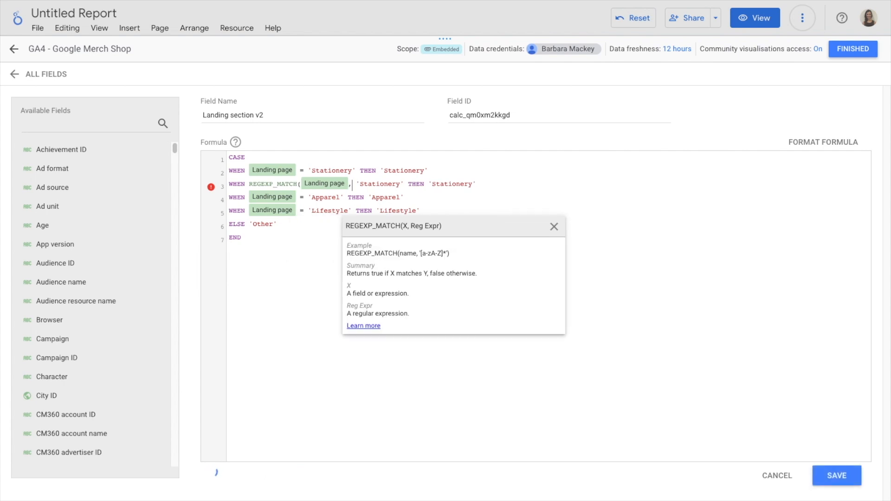
Step: Change the duplicated branch's match value to the pattern '.*Stationery.*' and add a closing parenthesis
double_click(379, 184)
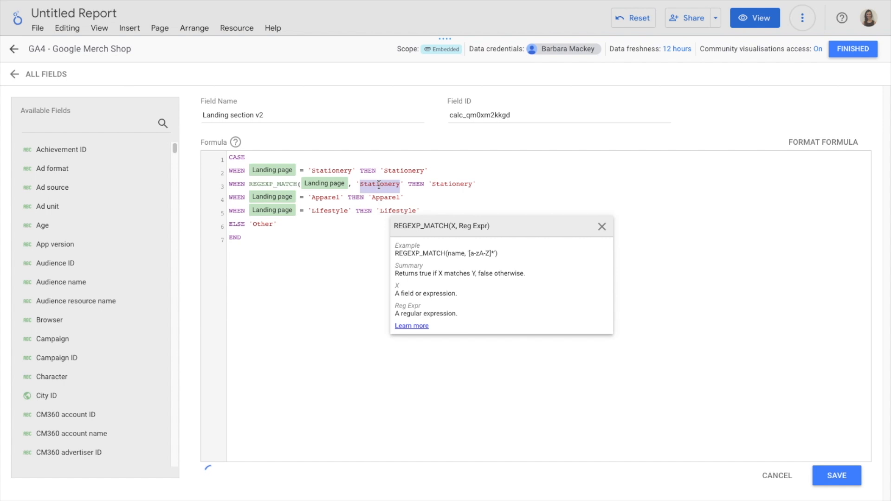
left_click(360, 184)
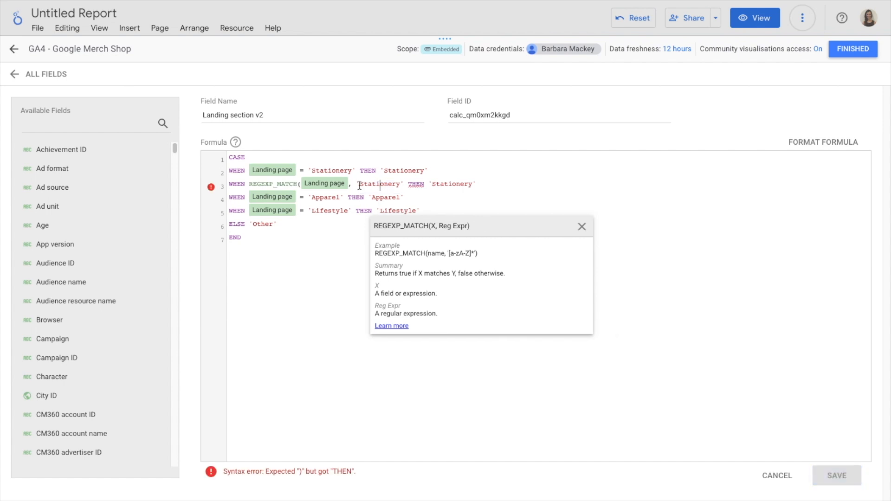
left_click_drag(361, 185, 393, 185)
left_click(359, 185)
type(".*")
key("Right")
key("Right")
key("Right")
key("Right")
key("Right")
key("Right")
key("Right")
key("Right")
key("Right")
key("Right")
type(".*")
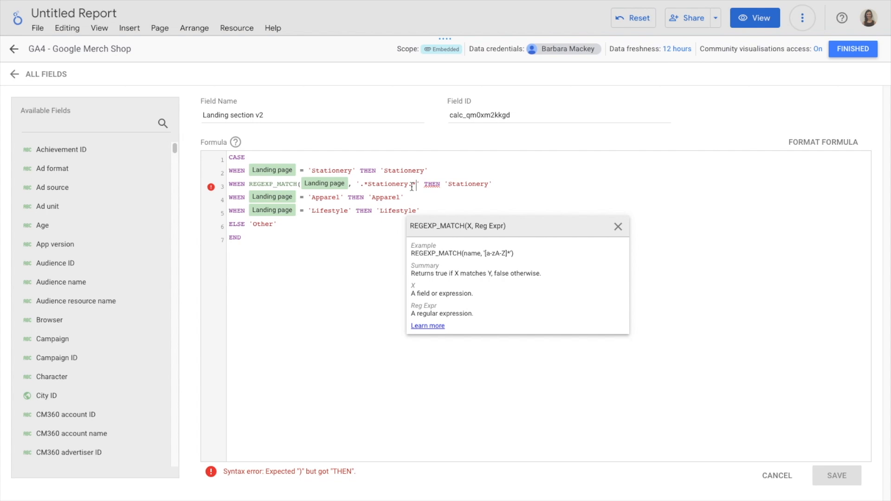
type(")")
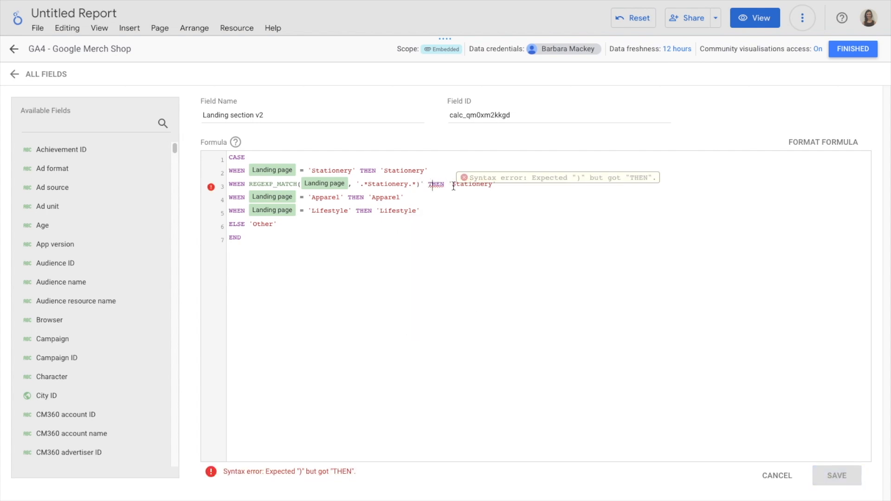
Step: Delete the original exact-match Stationery branch from the formula
left_click_drag(448, 184, 521, 184)
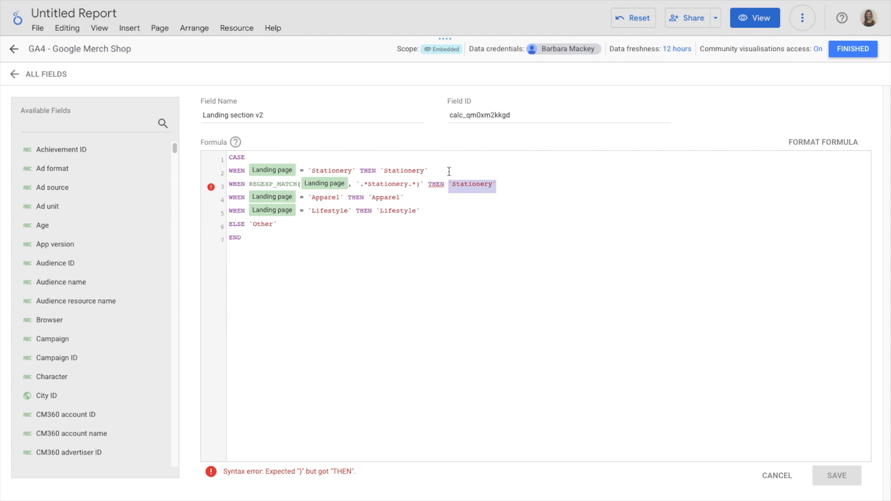
left_click(225, 171)
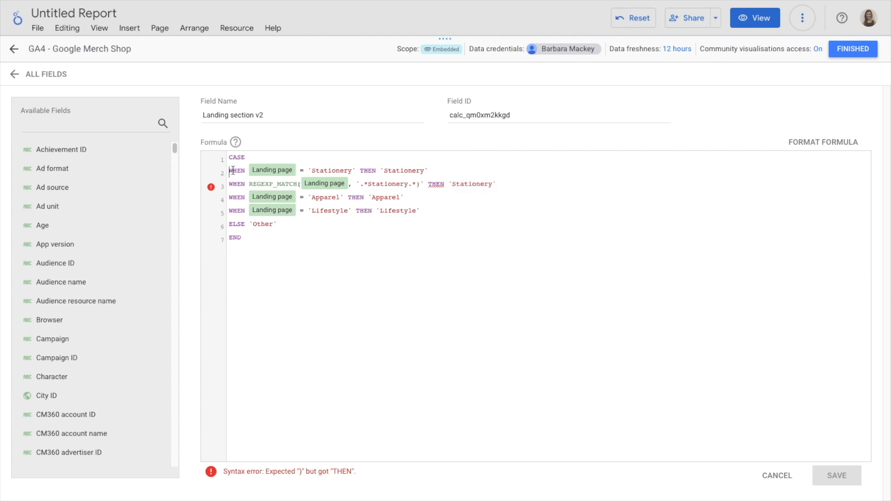
left_click(442, 170, "shift")
key("BackSpace")
key("BackSpace")
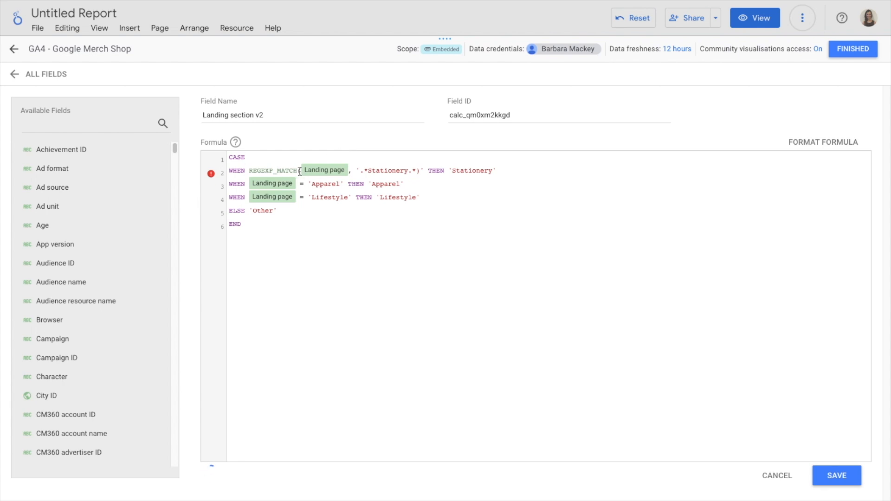
Step: Rewrite the Apparel condition as REGEXP_MATCH(Landing page, '.*Apparel.*')
left_click_drag(298, 171, 250, 172)
key("ctrl+c")
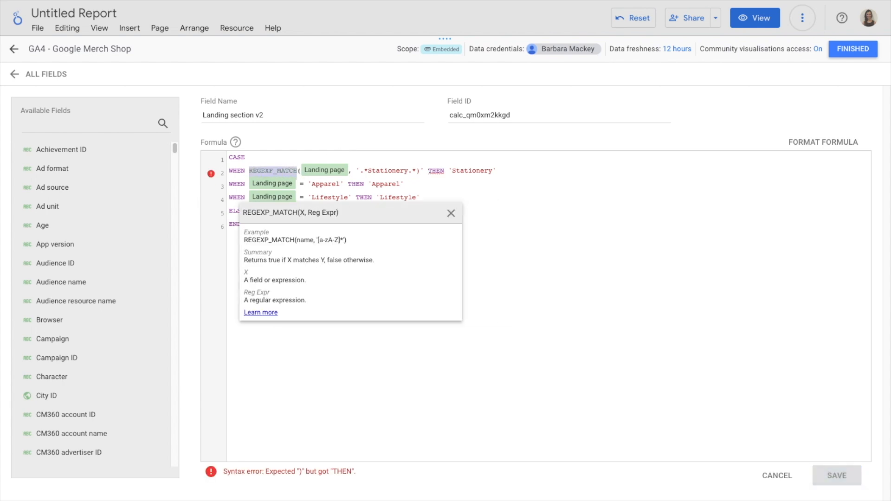
left_click(246, 184)
key("ctrl+v")
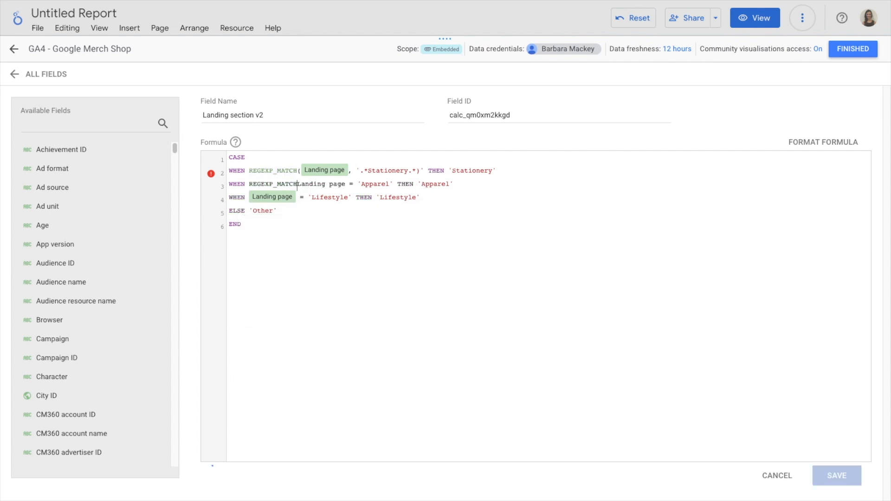
type("(")
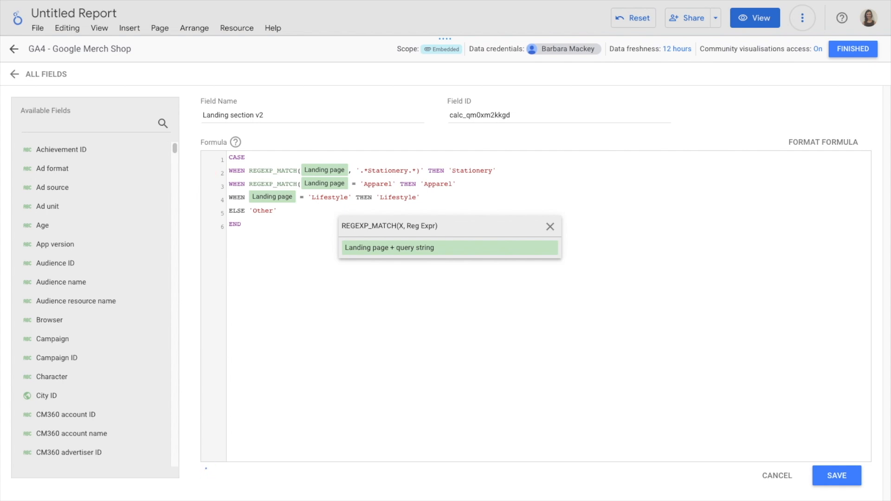
type(",")
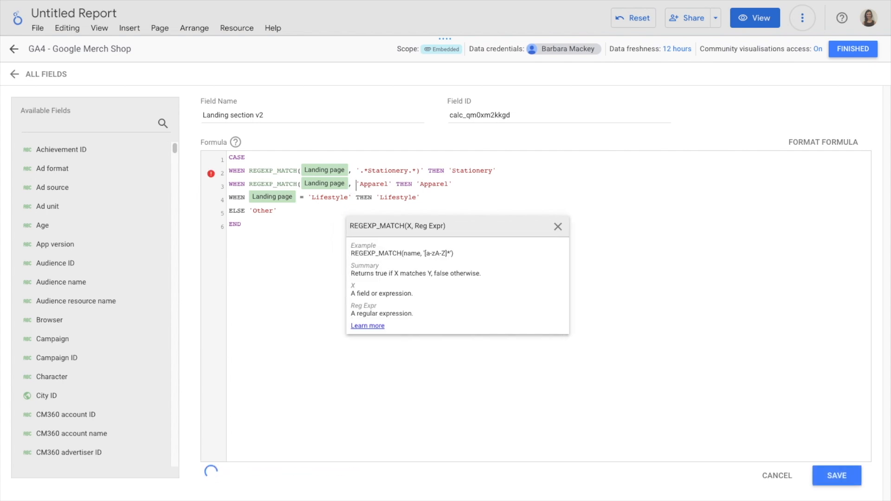
type(".*")
key("Right")
key("Right")
key("Right")
key("Right")
key("Right")
key("Right")
key("Right")
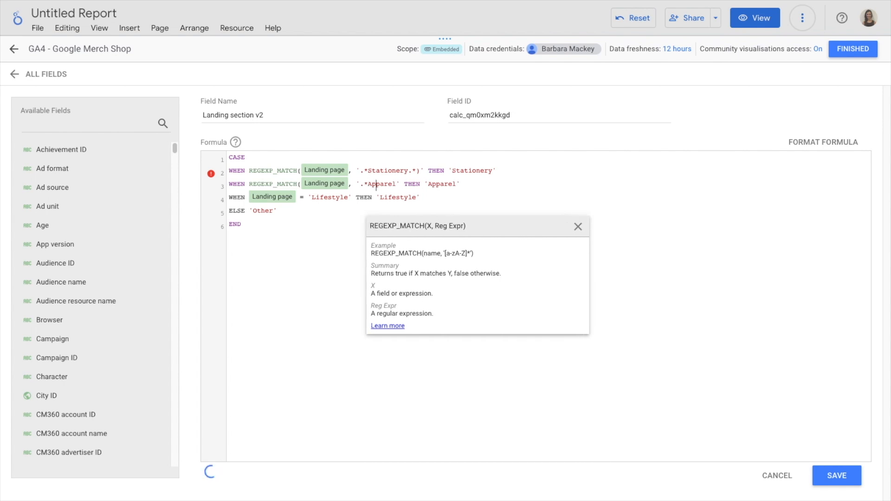
type(".*")
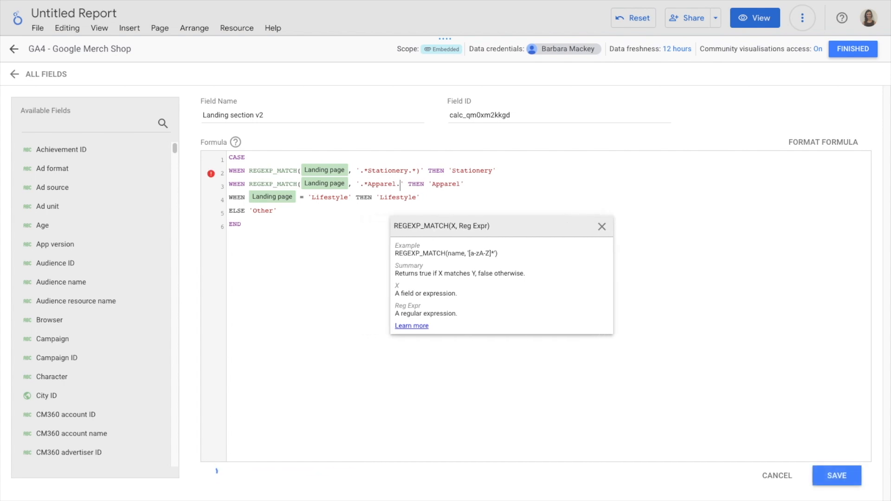
left_click(430, 181)
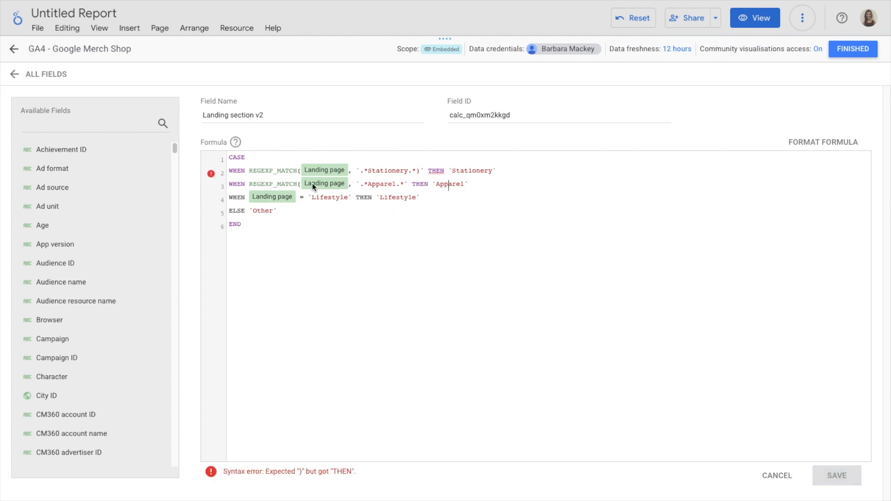
Step: Rewrite the Lifestyle condition as REGEXP_MATCH(Landing page, '.*Lifestyle.*') with its closing parenthesis
left_click(249, 185)
left_click_drag(249, 184, 302, 184)
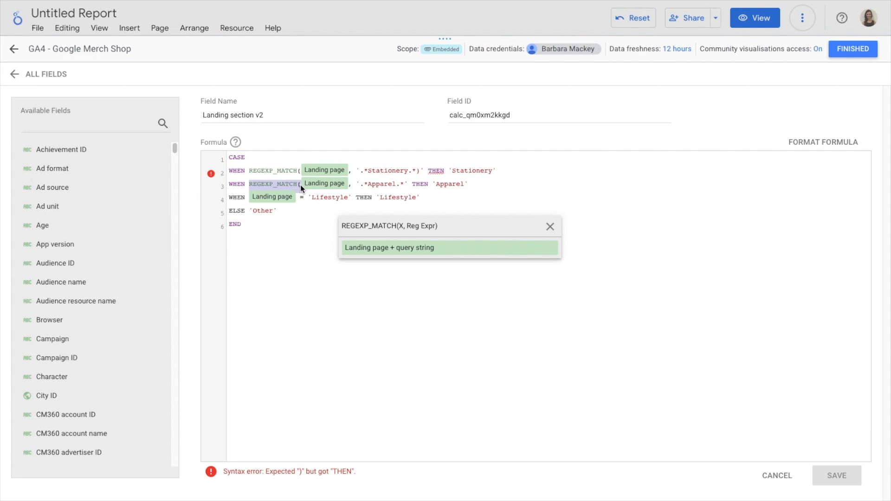
left_click(248, 196)
type("REGEXP_MATCH(")
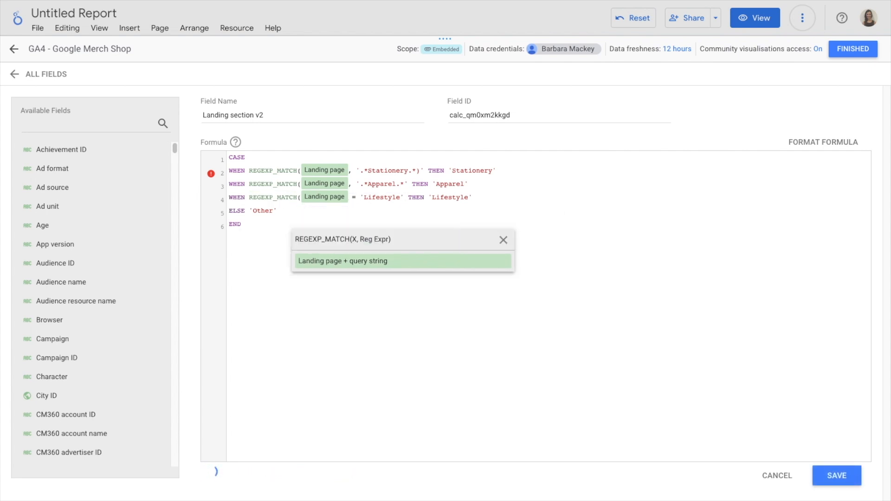
key("shift+Right")
key("Right")
key("shift+Right")
key("shift+Right")
type(",")
key("Right")
key("Right")
type(".*")
key("Right")
key("Right")
key("Right")
key("Right")
key("Right")
key("Right")
key("Right")
key("Right")
key("Right")
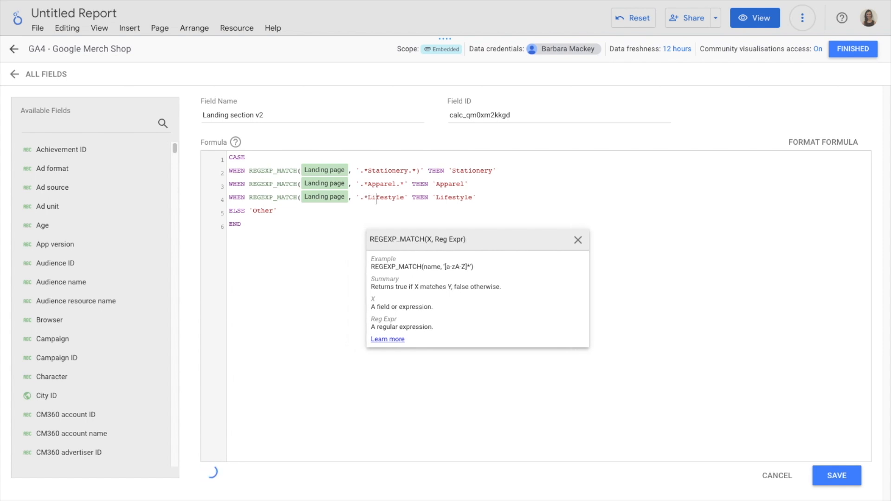
type(".*")
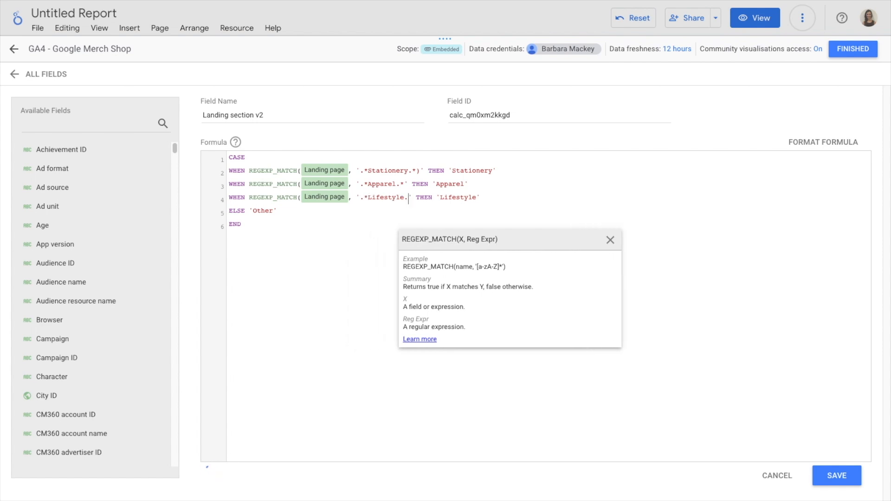
key("Right")
key("Right")
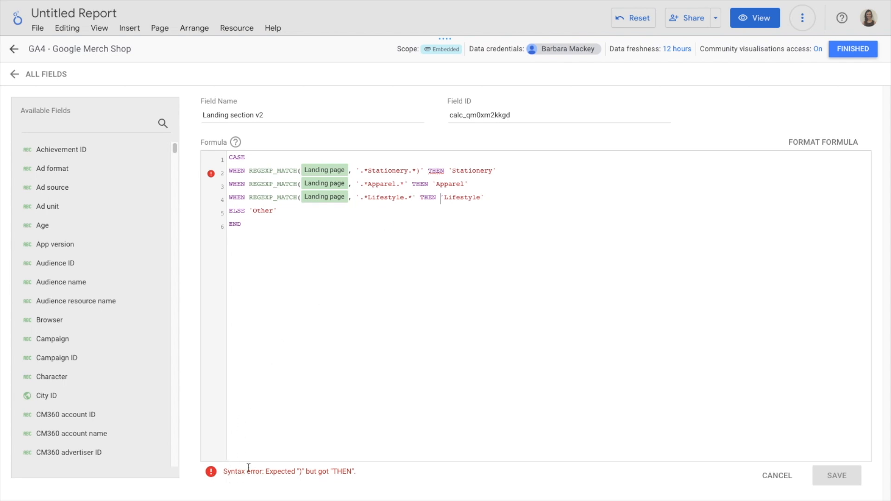
left_click(416, 197)
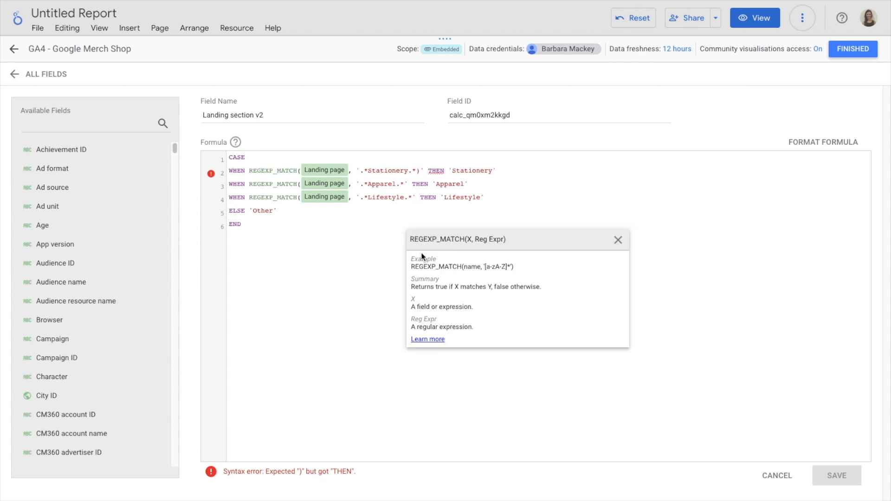
type(")")
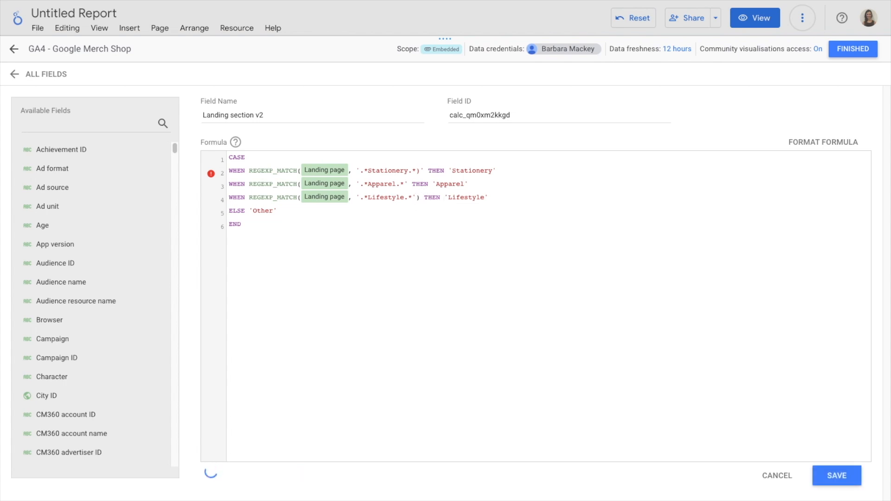
Step: Add the missing closing parenthesis to the Apparel condition and move the Stationery one outside the quoted pattern
left_click(404, 186)
type(")")
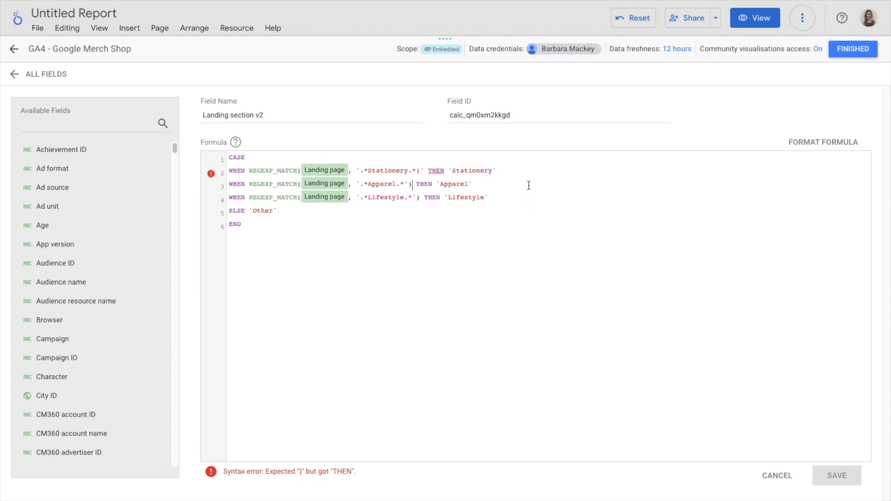
left_click(421, 170)
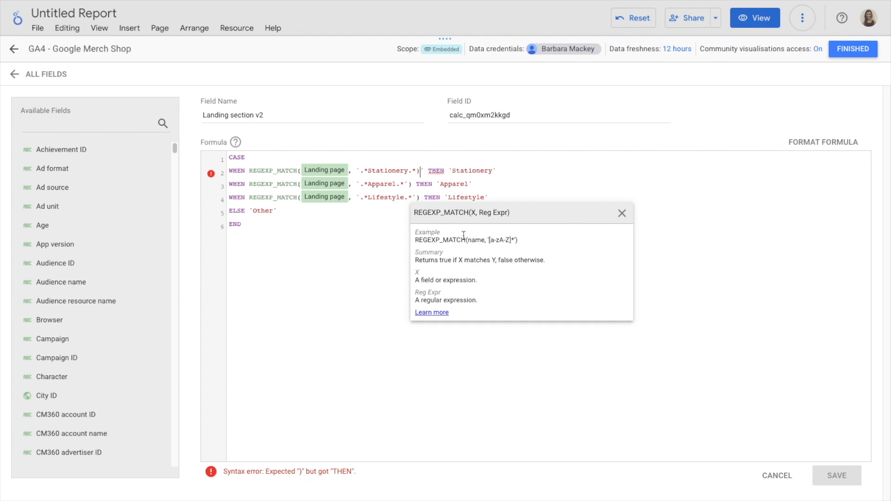
key("BackSpace")
key("Right")
type(")")
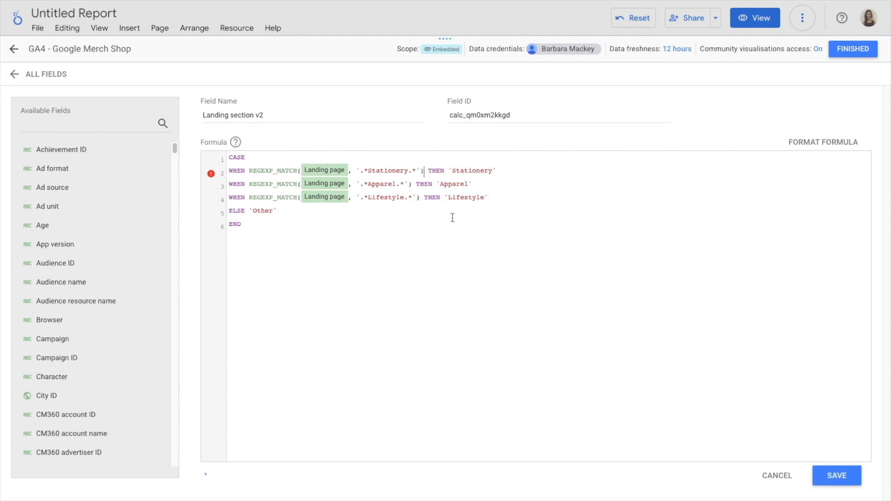
mouse_move(211, 474)
left_click(360, 171)
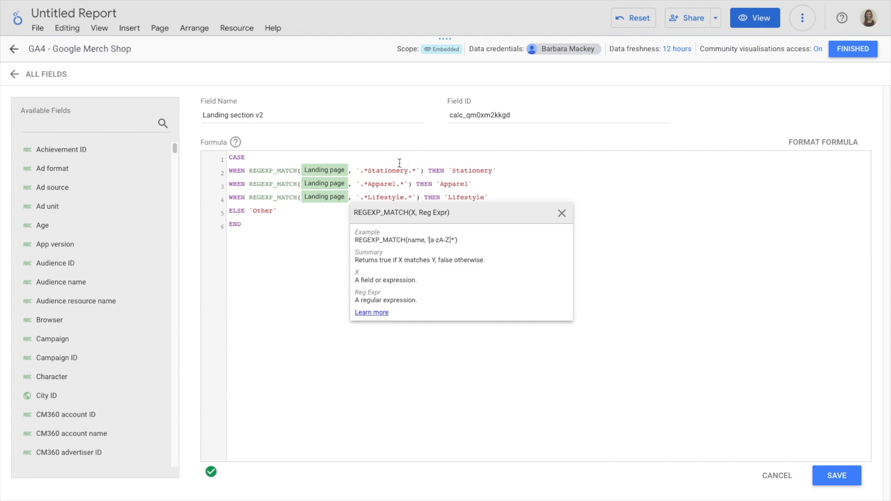
Step: Switch the Stationery condition to REGEXP_CONTAINS and strip the wildcards to leave the pattern 'Stationery'
left_click_drag(277, 169, 298, 170)
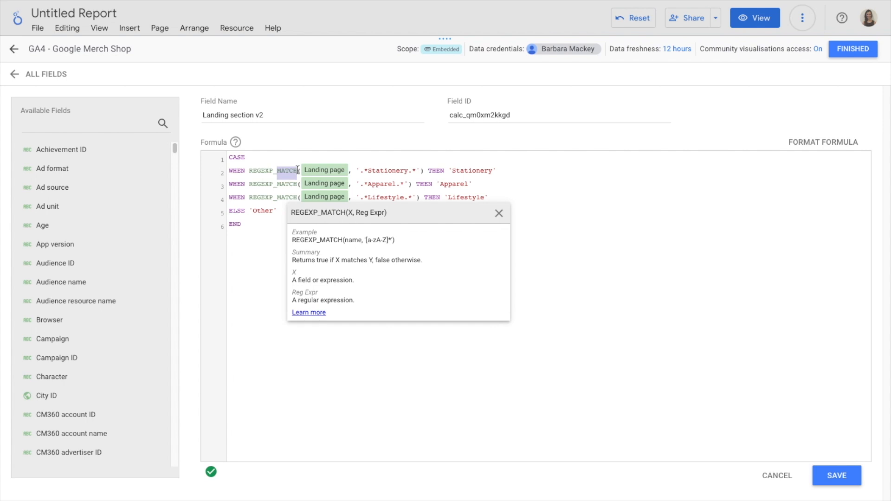
type("CONTAIN")
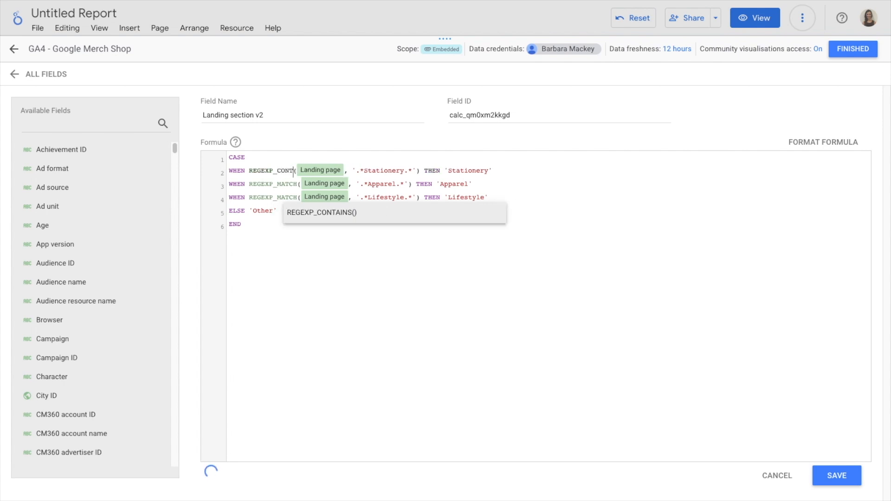
type("S")
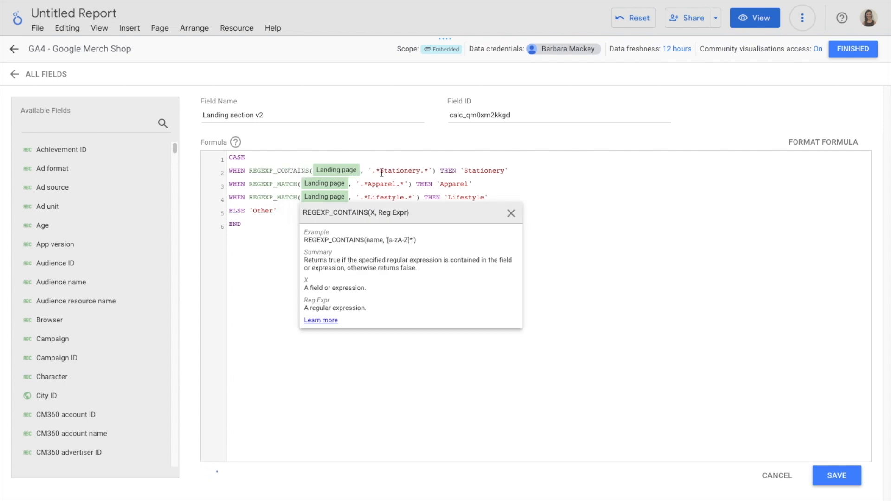
left_click(381, 172)
key("BackSpace")
key("BackSpace")
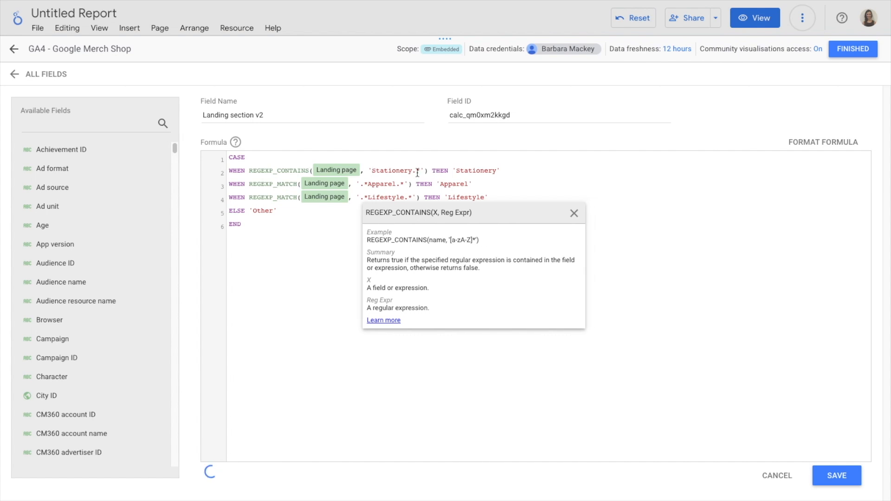
left_click(420, 171)
key("BackSpace")
key("BackSpace")
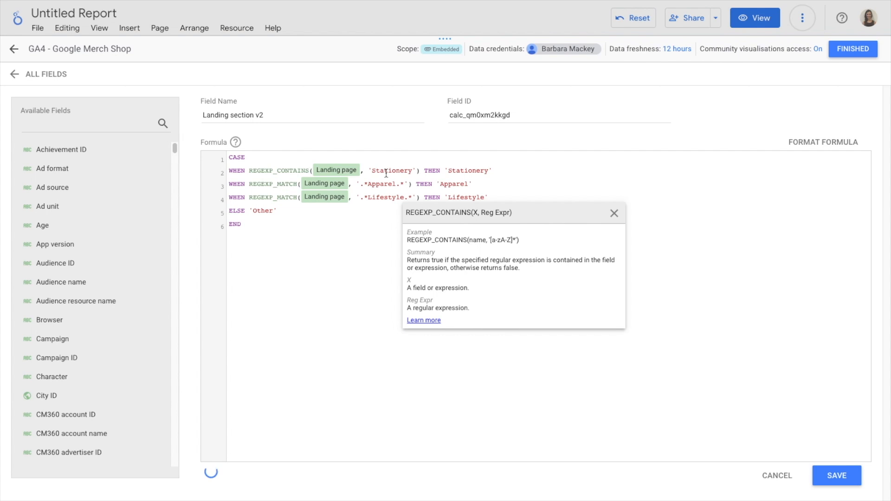
left_click_drag(372, 171, 412, 173)
left_click(402, 173)
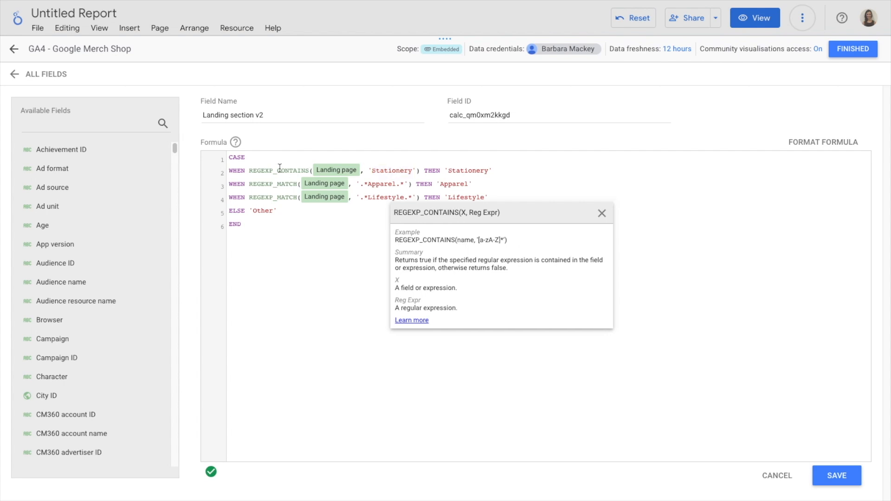
Step: Restore the Stationery condition to REGEXP_MATCH with the pattern '.*Stationery.*'
left_click_drag(278, 170, 312, 171)
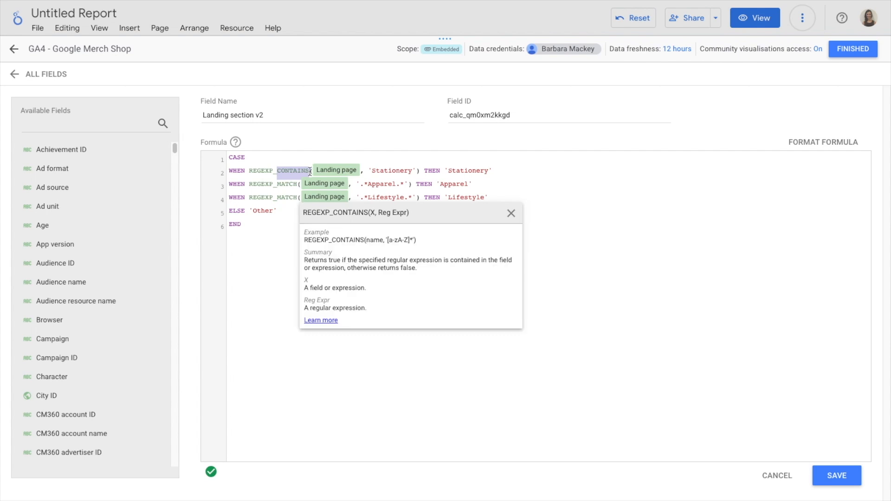
type("MATCH")
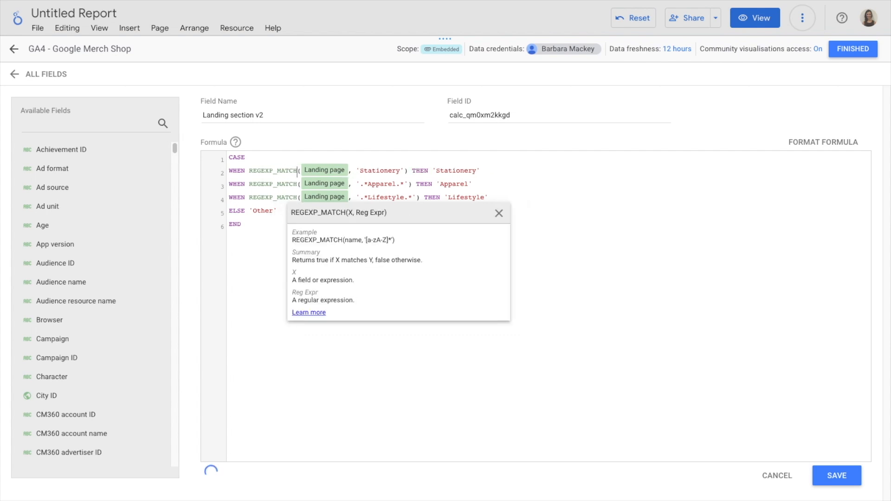
left_click(361, 171)
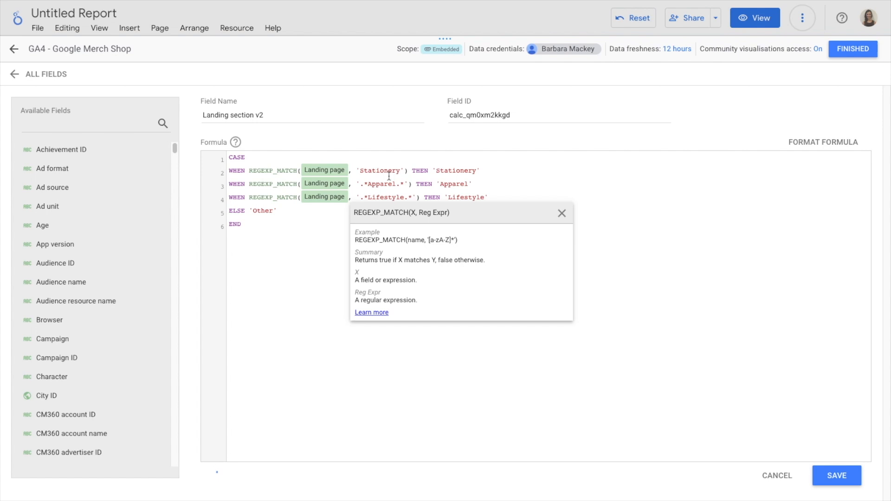
type(".*")
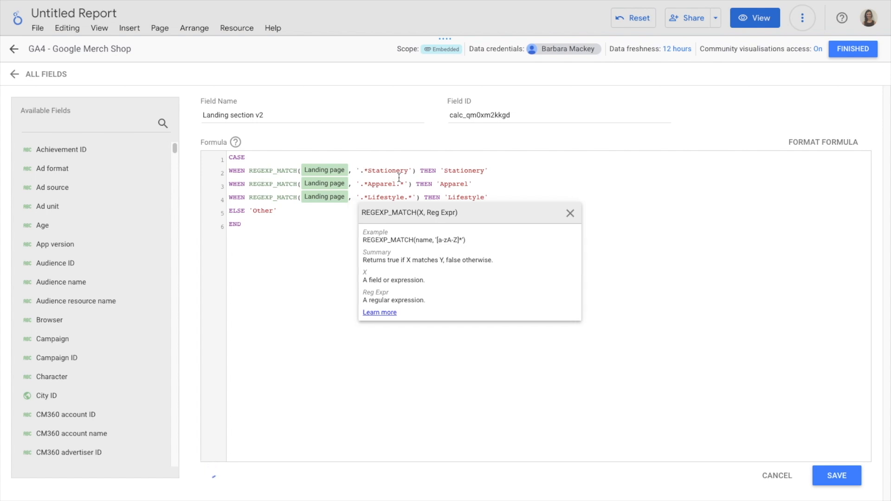
left_click(406, 171)
type(".")
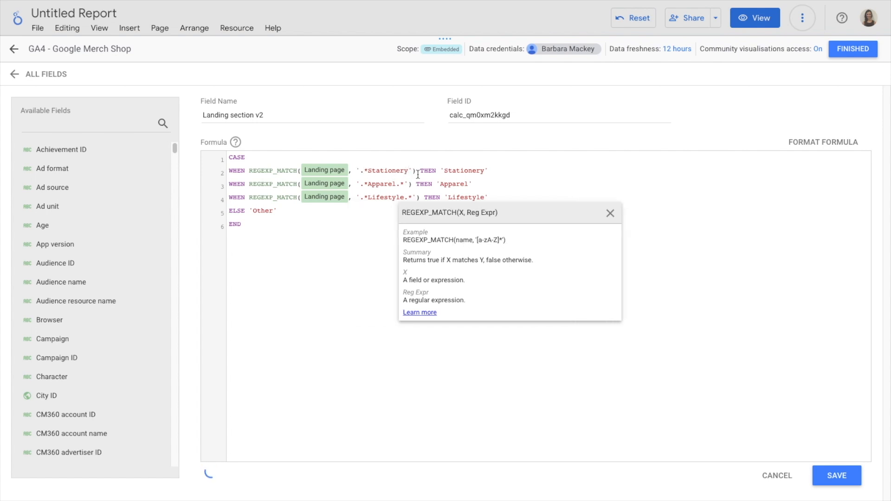
type("*")
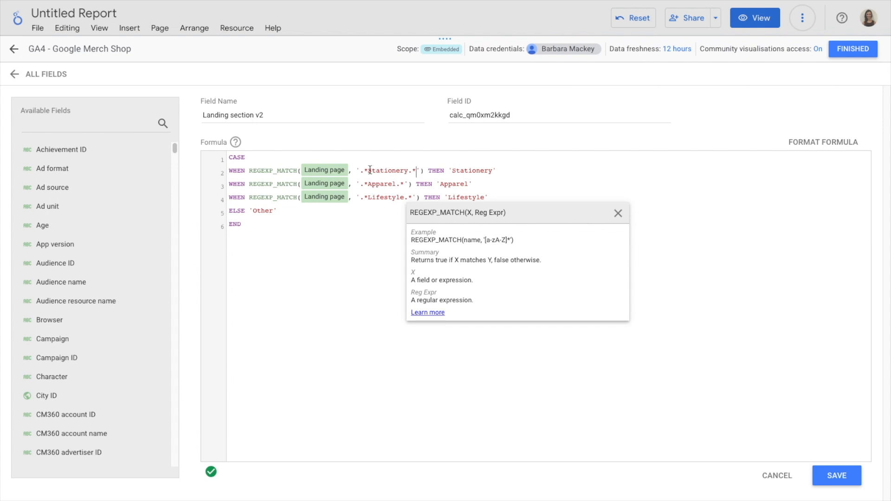
Step: Examine the Stationery condition's regular expression pattern in the formula
left_click_drag(368, 169, 407, 170)
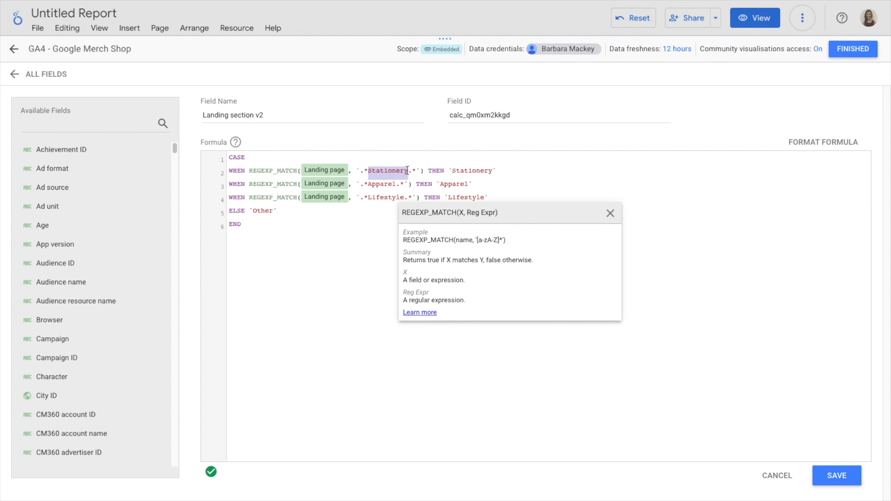
left_click(289, 170)
left_click(361, 170)
left_click_drag(360, 170, 414, 169)
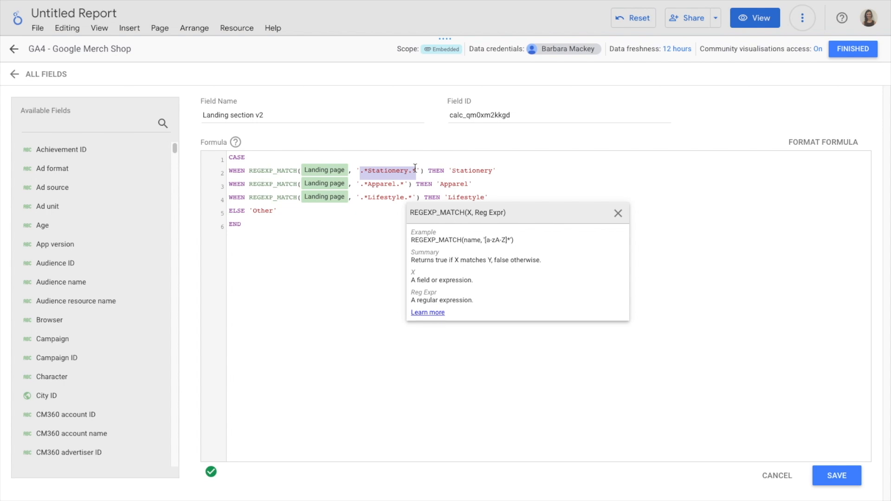
left_click(368, 171)
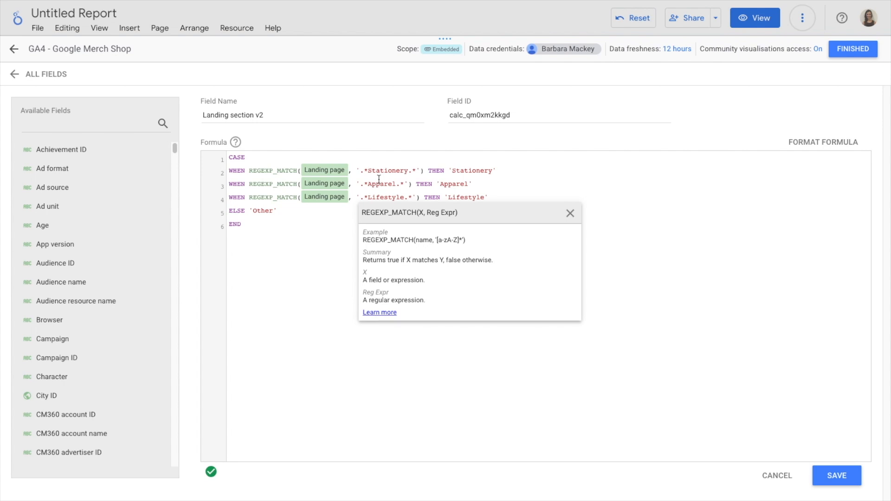
left_click_drag(360, 169, 417, 170)
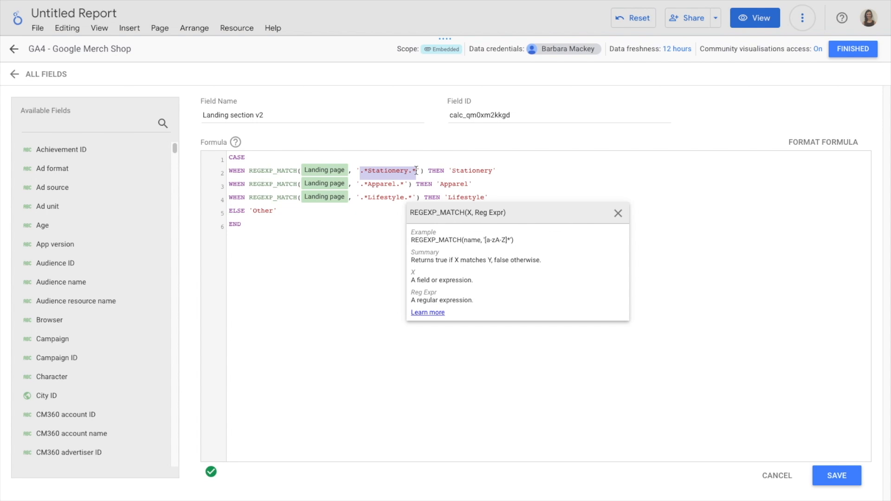
left_click(416, 170)
Step: Save the Landing section v2 calculated field and close the data source editor
left_click(842, 475)
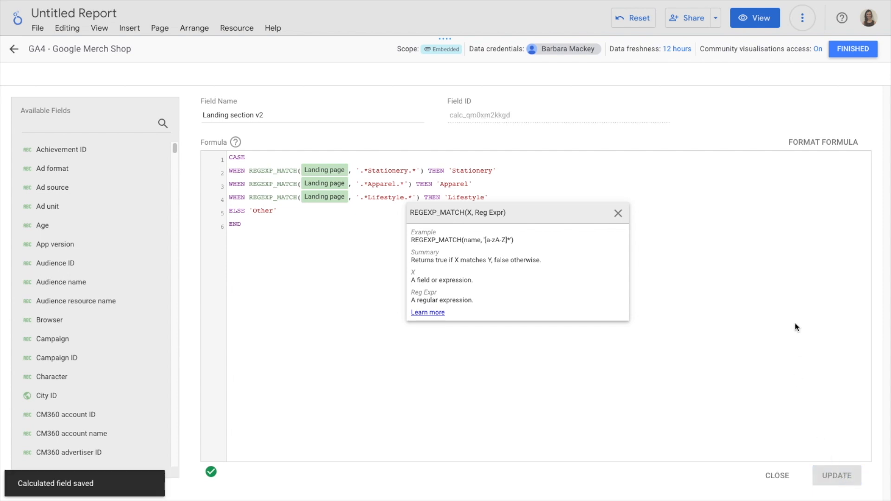
left_click(842, 51)
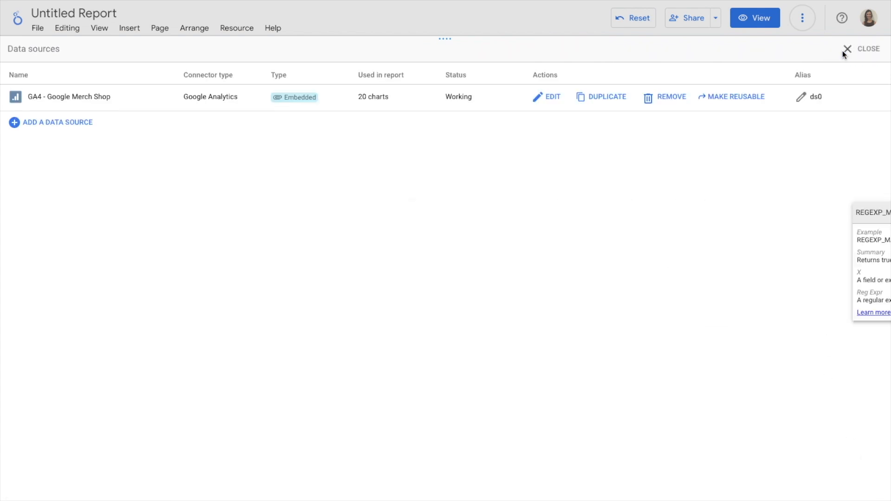
left_click(858, 52)
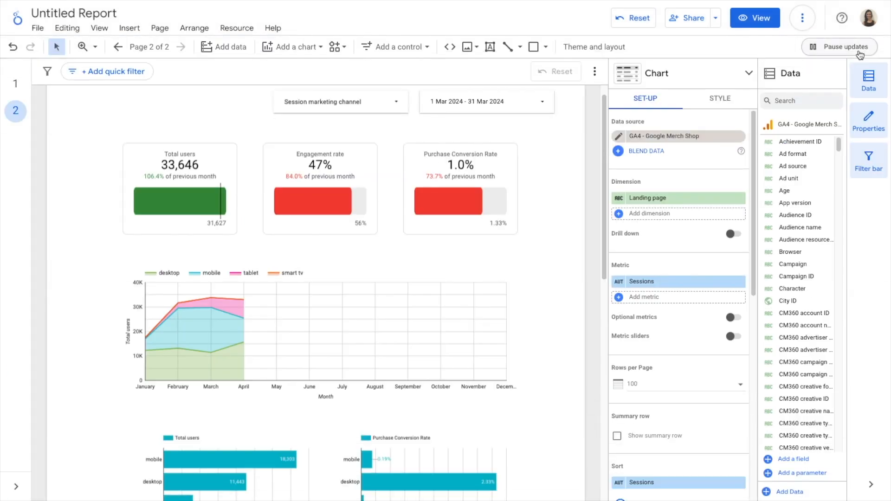
Step: Add the Landing section field as a dimension to the selected table
scroll(561, 341, "down", 8)
scroll(561, 342, "down", 3)
left_click(668, 214)
type("LANDIN")
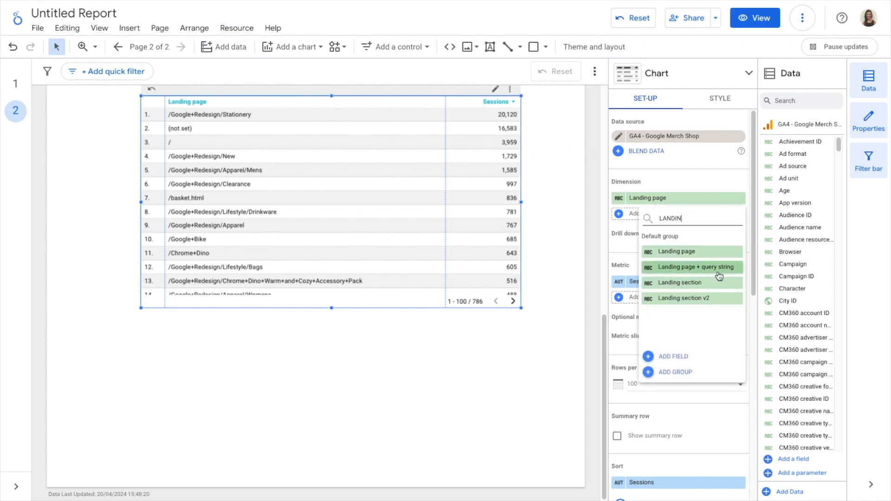
left_click(689, 283)
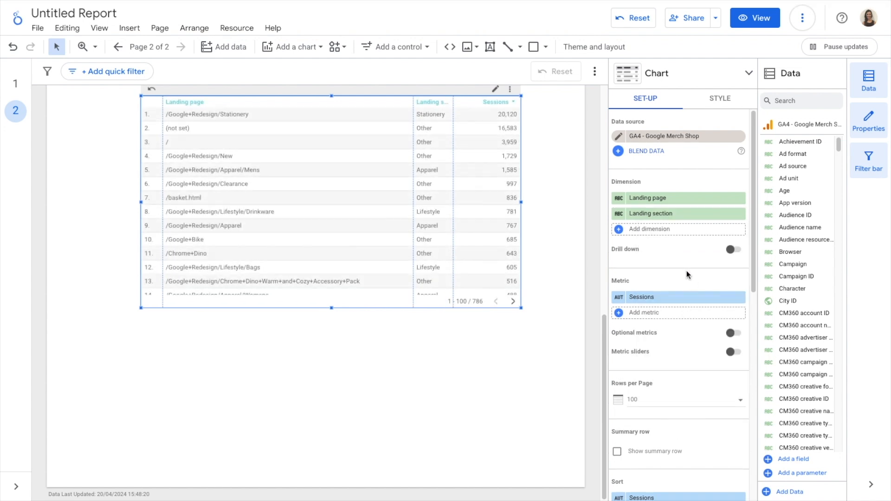
Step: Add the Landing section v2 field as another dimension to the table
left_click(668, 229)
type("la")
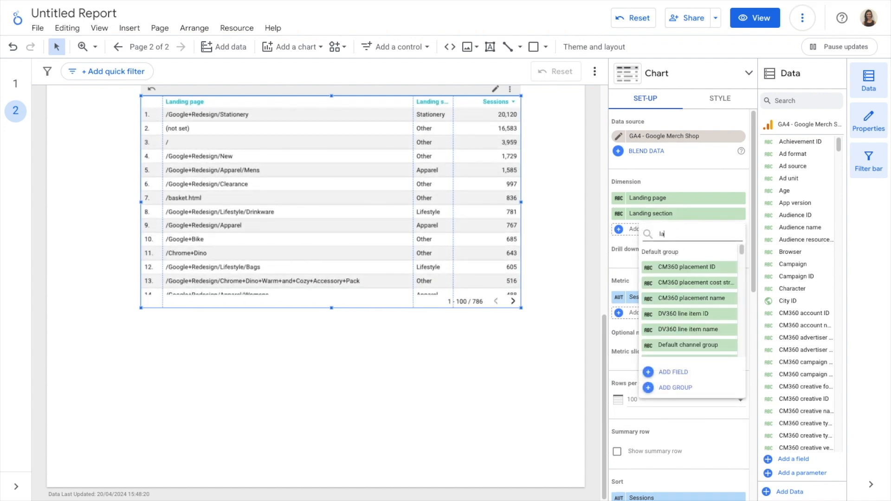
type("nding sect")
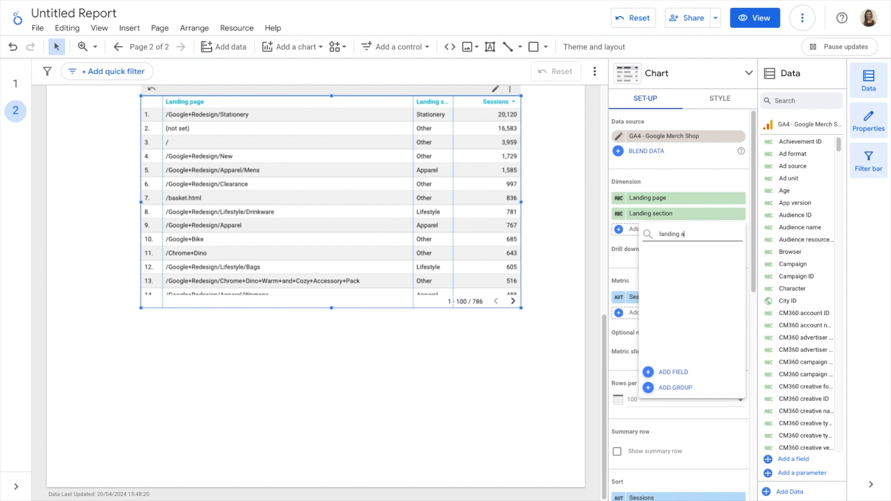
left_click(702, 283)
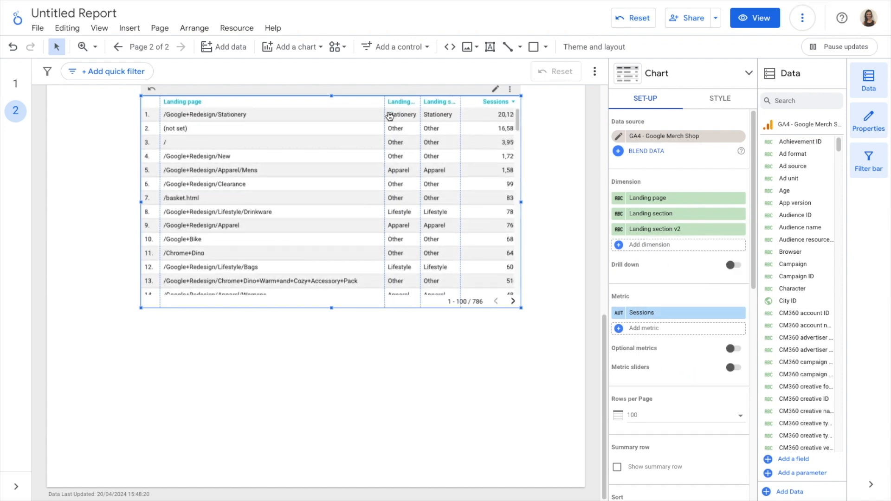
Step: Auto-fit the table's column widths to compare Landing section with Landing section v2
double_click(384, 117)
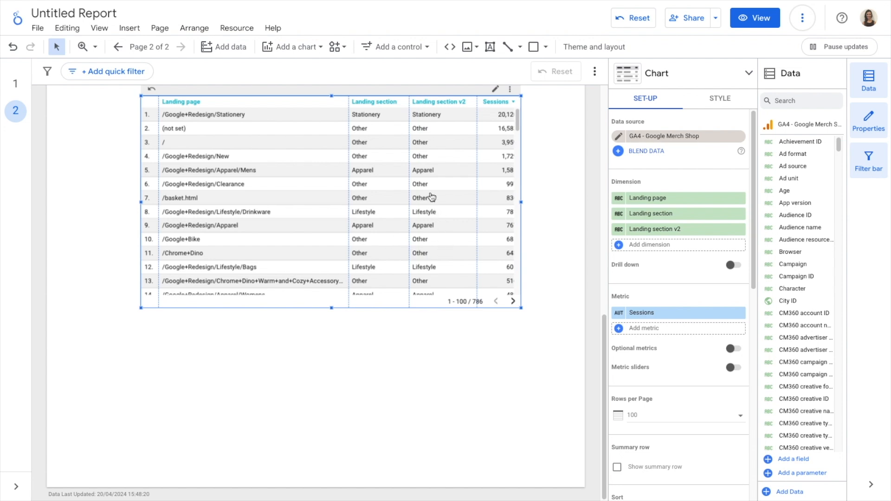
scroll(430, 195, "down", 1)
scroll(431, 195, "up", 1)
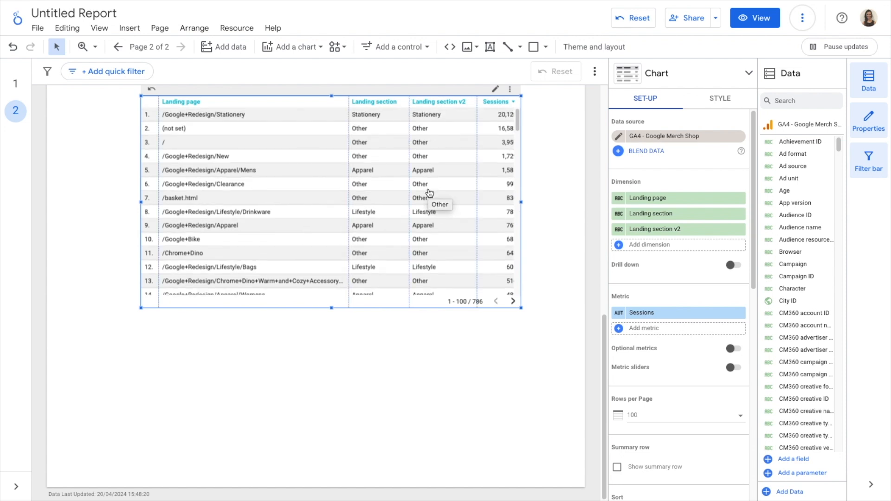